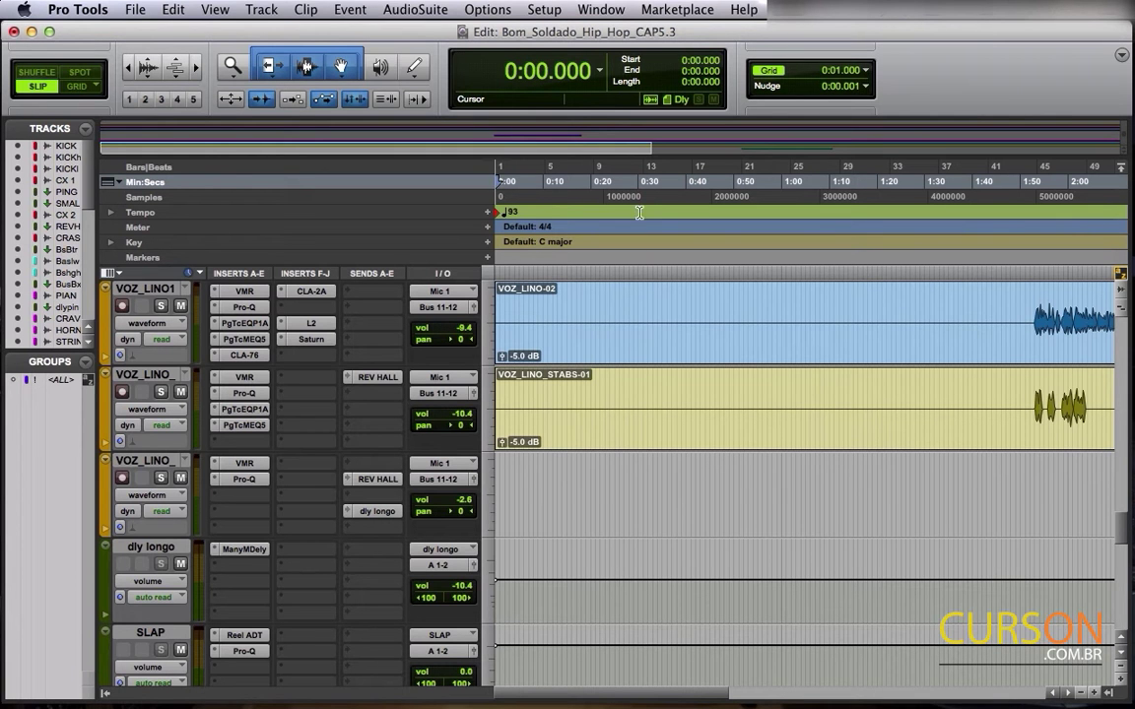
Step: Insert the stereo iZotope Vinyl plug-in from the Harmonic category in the first free insert slot of the Bus Harmonia track
{"action": "scroll", "coordinate": [710, 533], "scroll_direction": "up", "scroll_amount": 5}
{"action": "scroll", "coordinate": [709, 533], "scroll_direction": "up", "scroll_amount": 3}
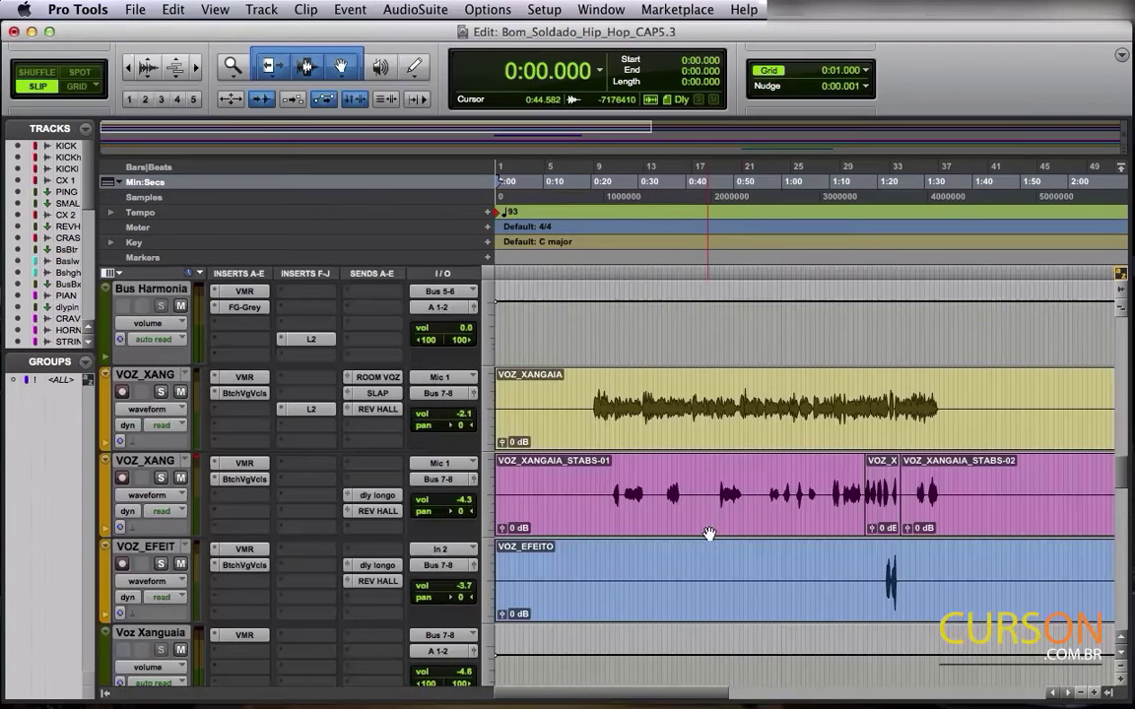
{"action": "scroll", "coordinate": [690, 535], "scroll_direction": "up", "scroll_amount": 1}
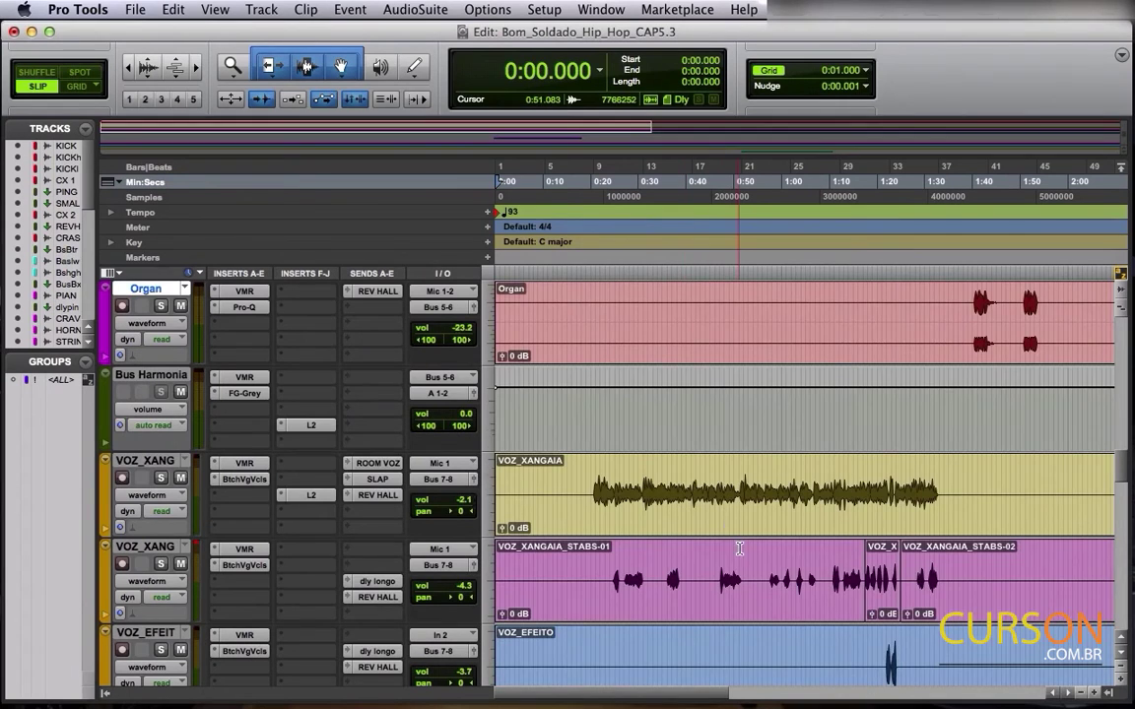
{"action": "scroll", "coordinate": [606, 362], "scroll_direction": "up", "scroll_amount": 1}
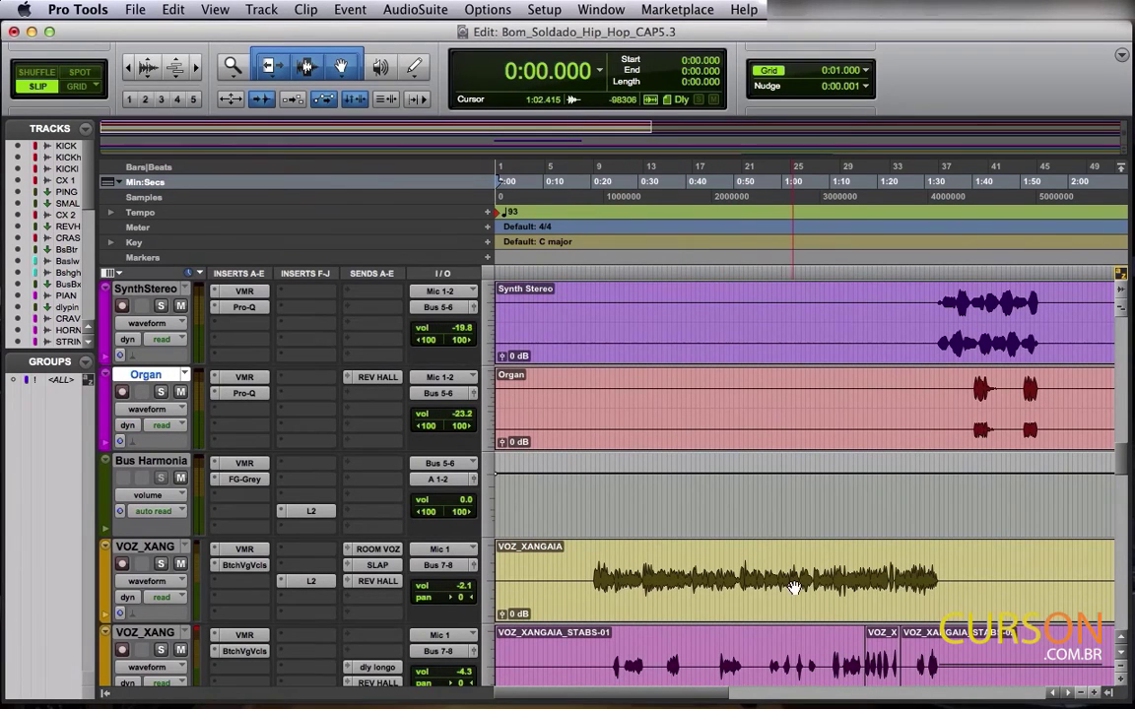
{"action": "scroll", "coordinate": [794, 586], "scroll_direction": "up", "scroll_amount": 1}
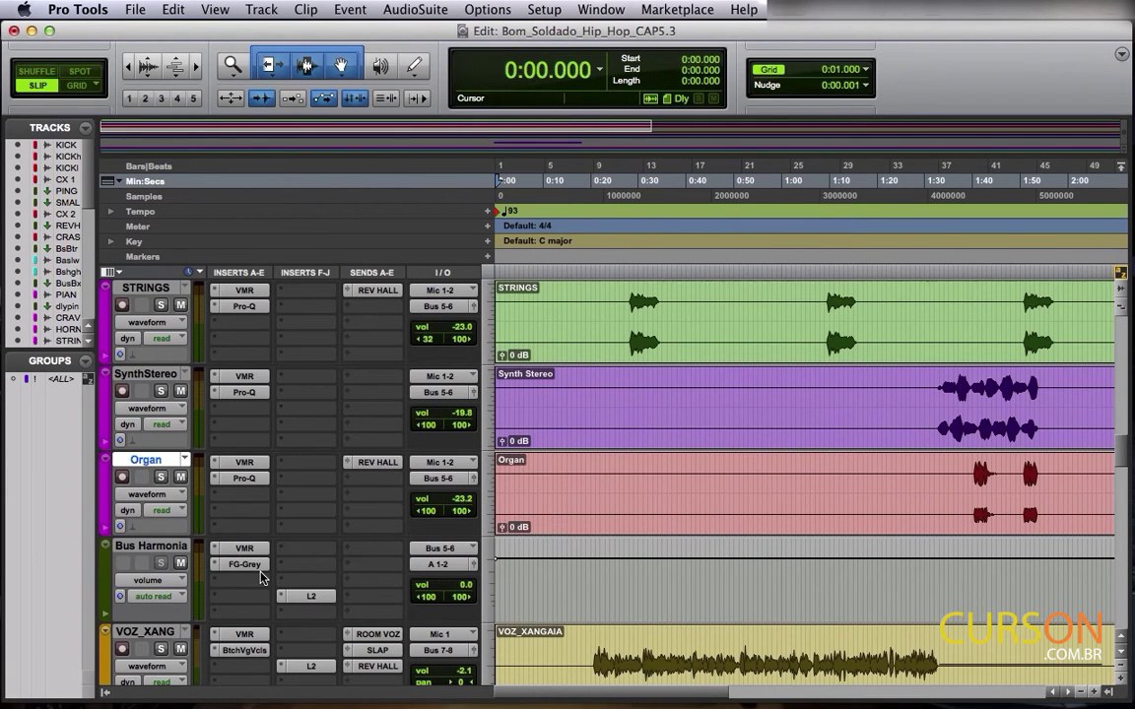
{"action": "left_click", "coordinate": [239, 597]}
{"action": "mouse_move", "coordinate": [332, 653]}
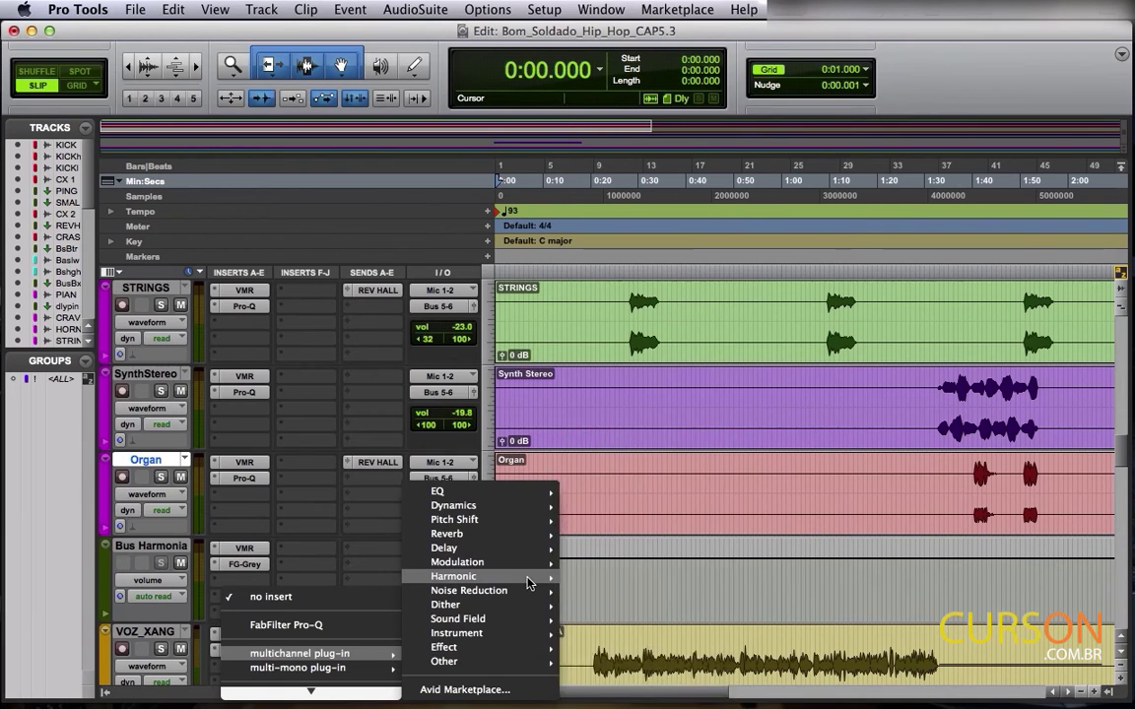
{"action": "mouse_move", "coordinate": [530, 583]}
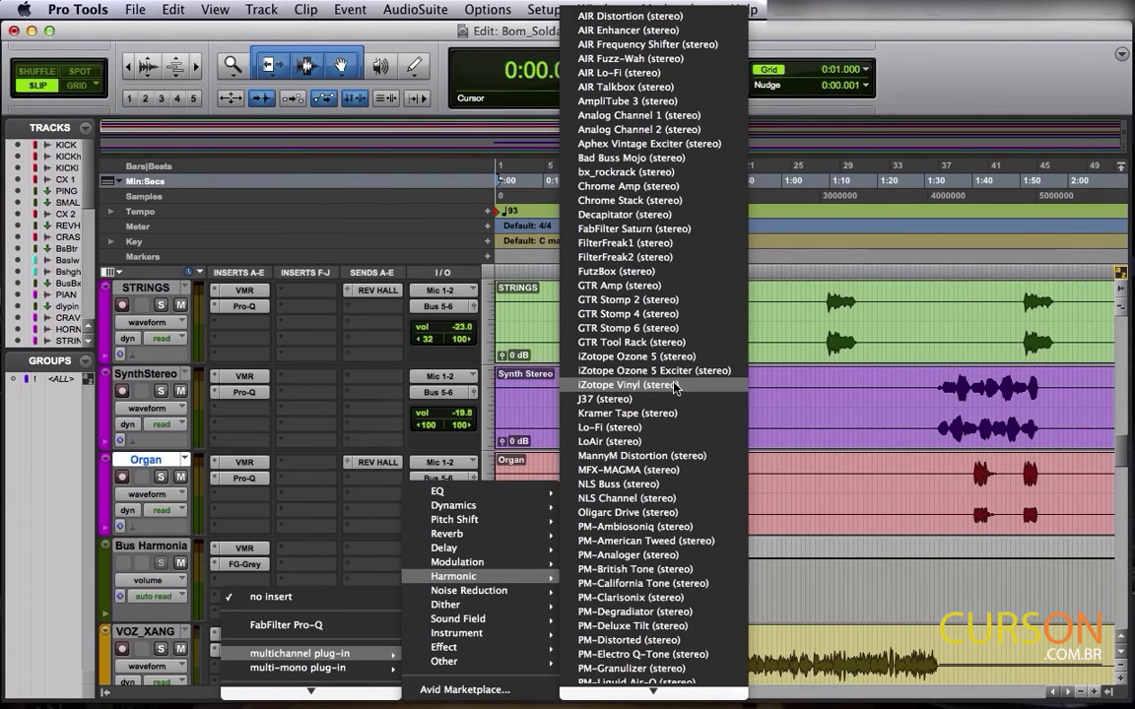
{"action": "left_click", "coordinate": [695, 387]}
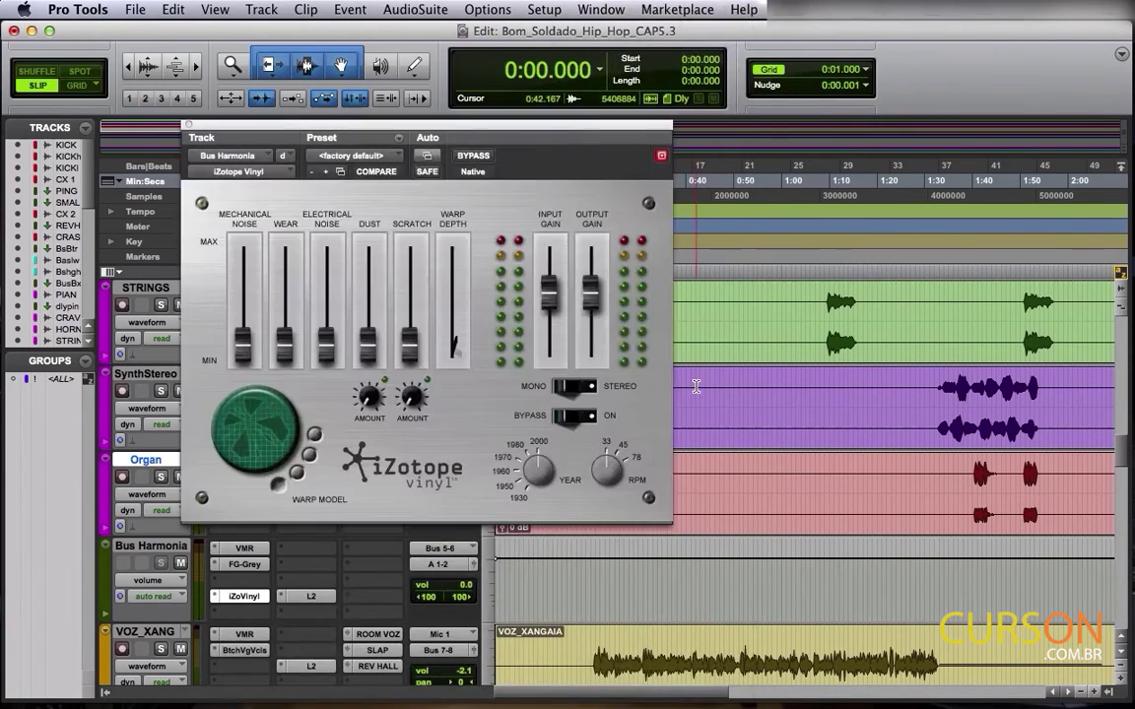
Step: Try out Vinyl's Mechanical Noise, Wear, Dust and Scratch faders and return them to minimum
{"action": "left_click_drag", "start_coordinate": [244, 328], "coordinate": [284, 258]}
{"action": "left_click_drag", "start_coordinate": [240, 350], "coordinate": [247, 391]}
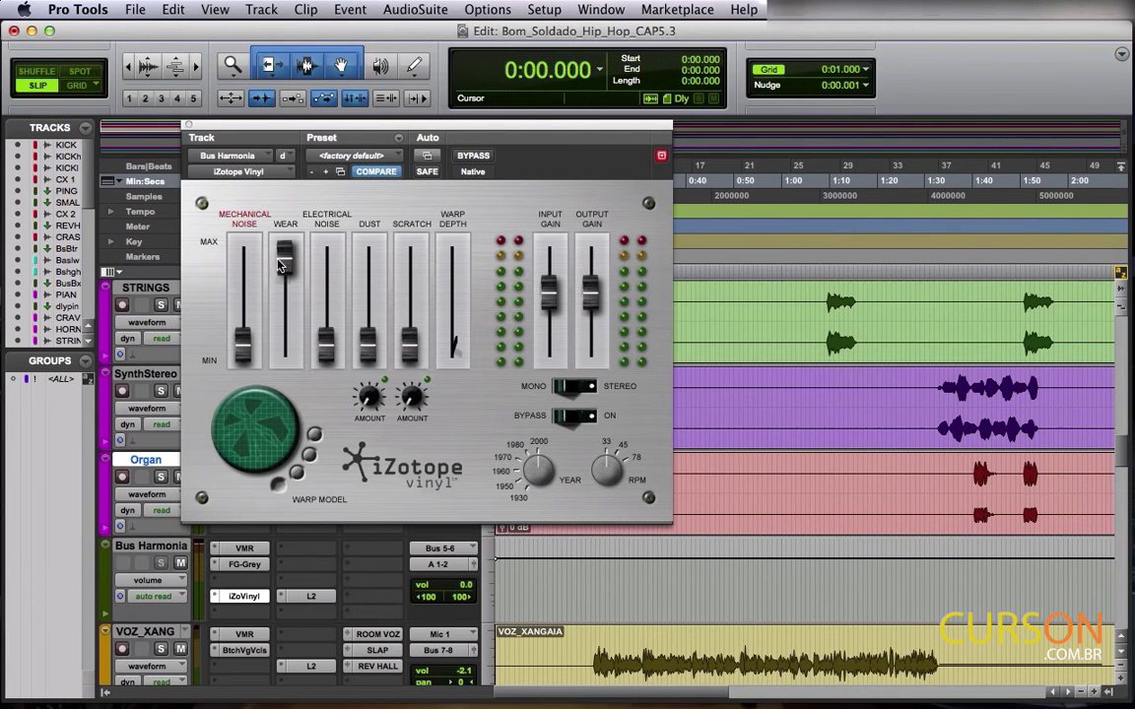
{"action": "left_click_drag", "start_coordinate": [285, 258], "coordinate": [284, 350]}
{"action": "left_click_drag", "start_coordinate": [410, 345], "coordinate": [412, 254]}
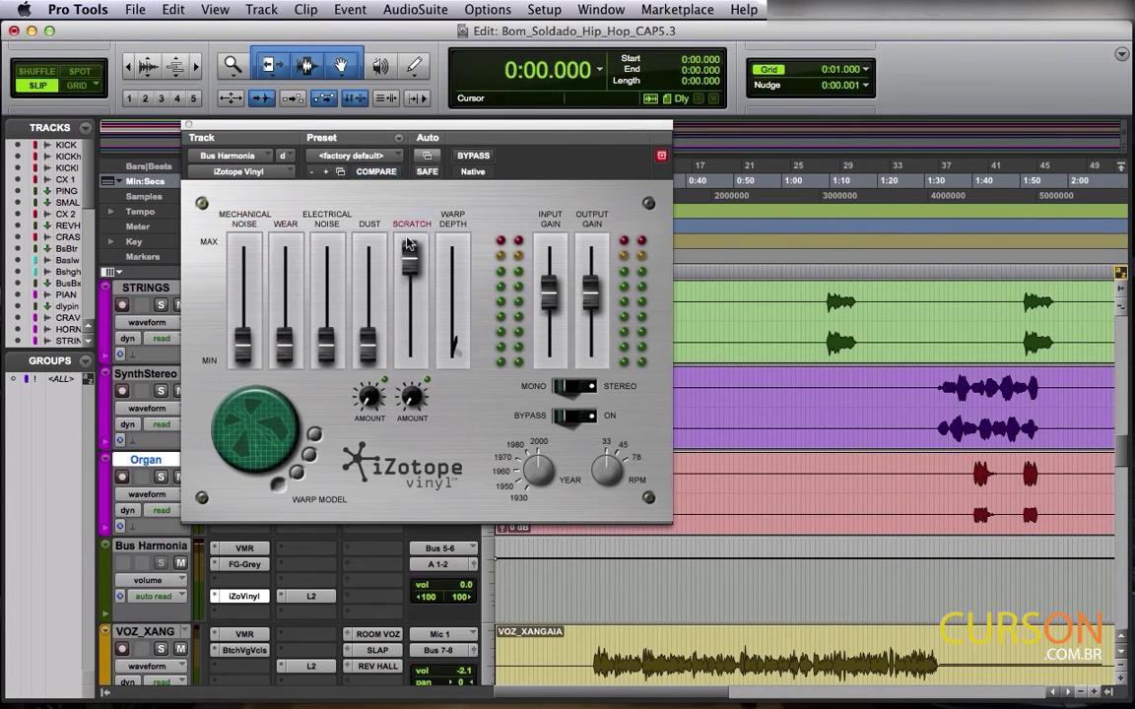
{"action": "left_click_drag", "start_coordinate": [368, 343], "coordinate": [380, 375]}
{"action": "left_click_drag", "start_coordinate": [410, 254], "coordinate": [410, 351]}
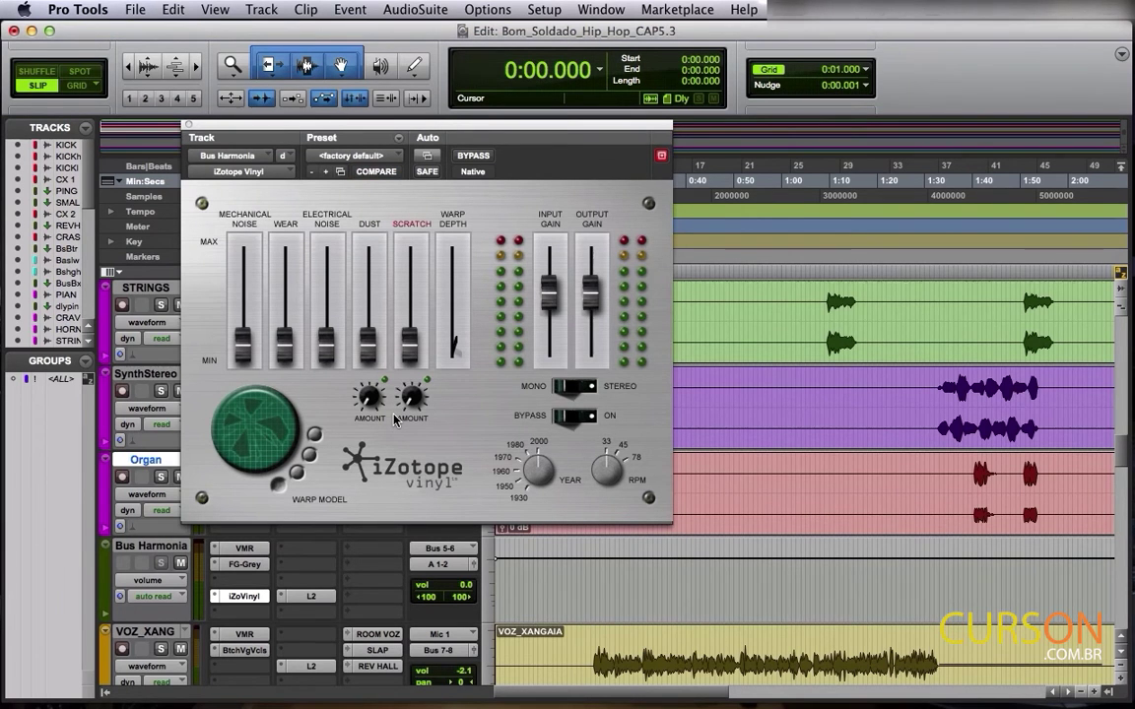
Step: Move the Vinyl window clear of the track controls and solo Organ, SynthStereo, STRINGS, HORNS, CRAVO and PIANO
{"action": "left_click_drag", "start_coordinate": [257, 126], "coordinate": [644, 161]}
{"action": "left_click", "coordinate": [161, 477]}
{"action": "left_click", "coordinate": [161, 391]}
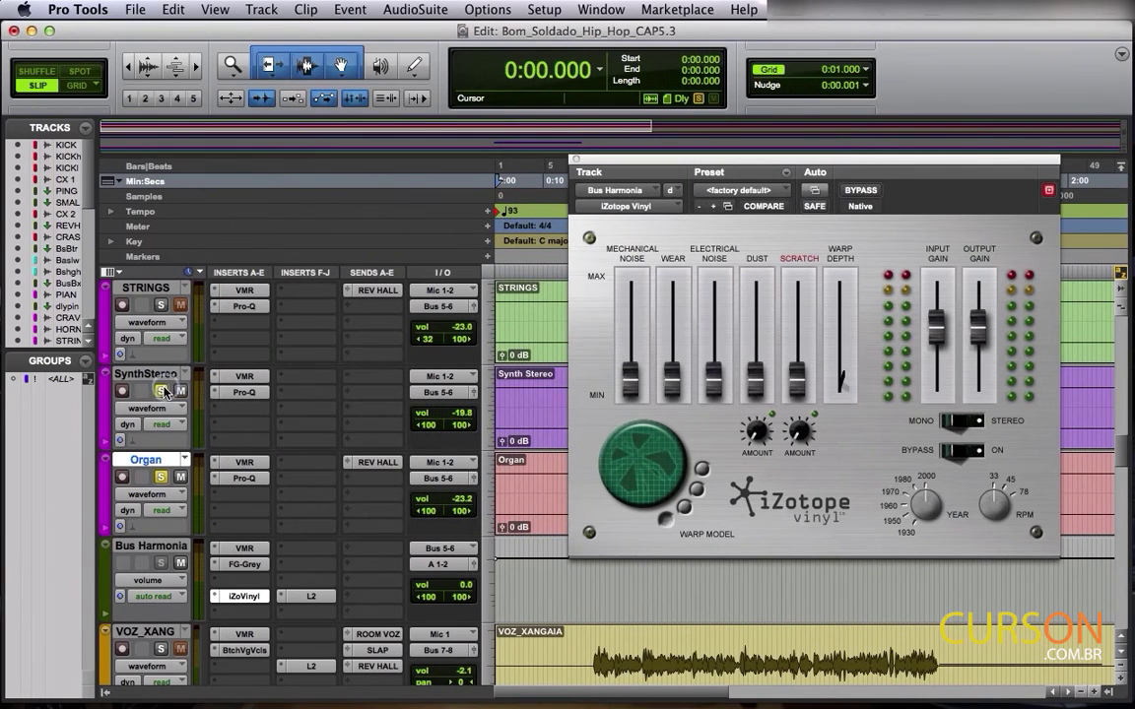
{"action": "scroll", "coordinate": [163, 391], "scroll_direction": "up", "scroll_amount": 3}
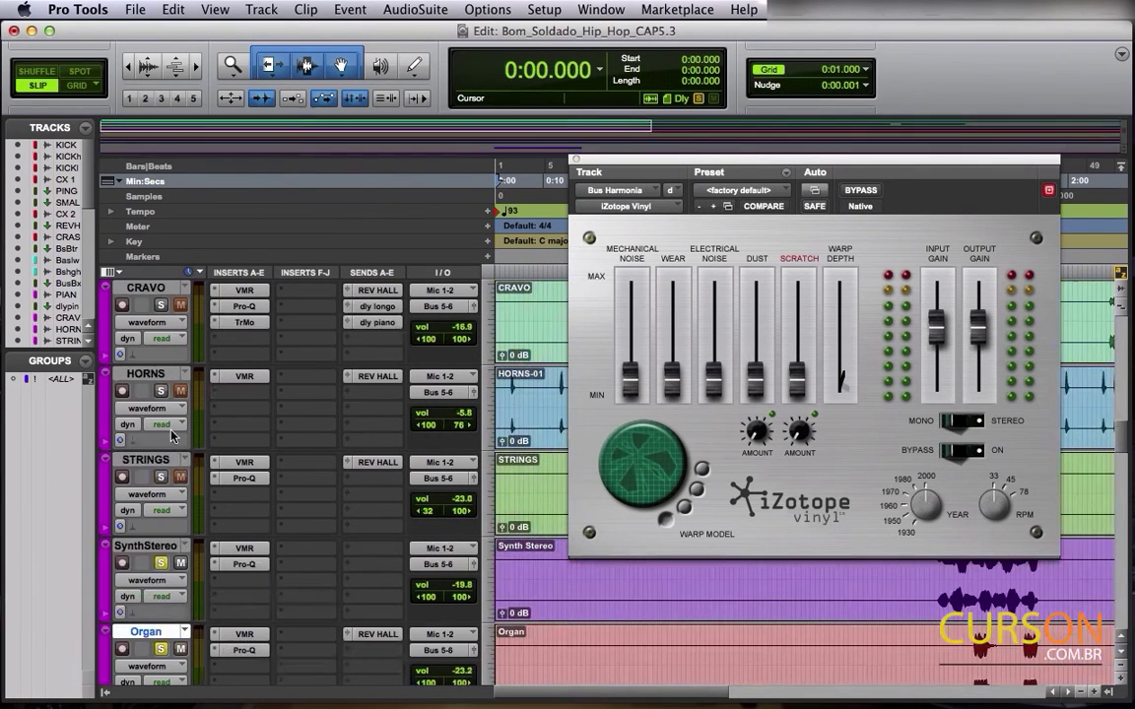
{"action": "left_click", "coordinate": [148, 375]}
{"action": "scroll", "coordinate": [157, 377], "scroll_direction": "up", "scroll_amount": 1}
{"action": "scroll", "coordinate": [157, 380], "scroll_direction": "up", "scroll_amount": 1}
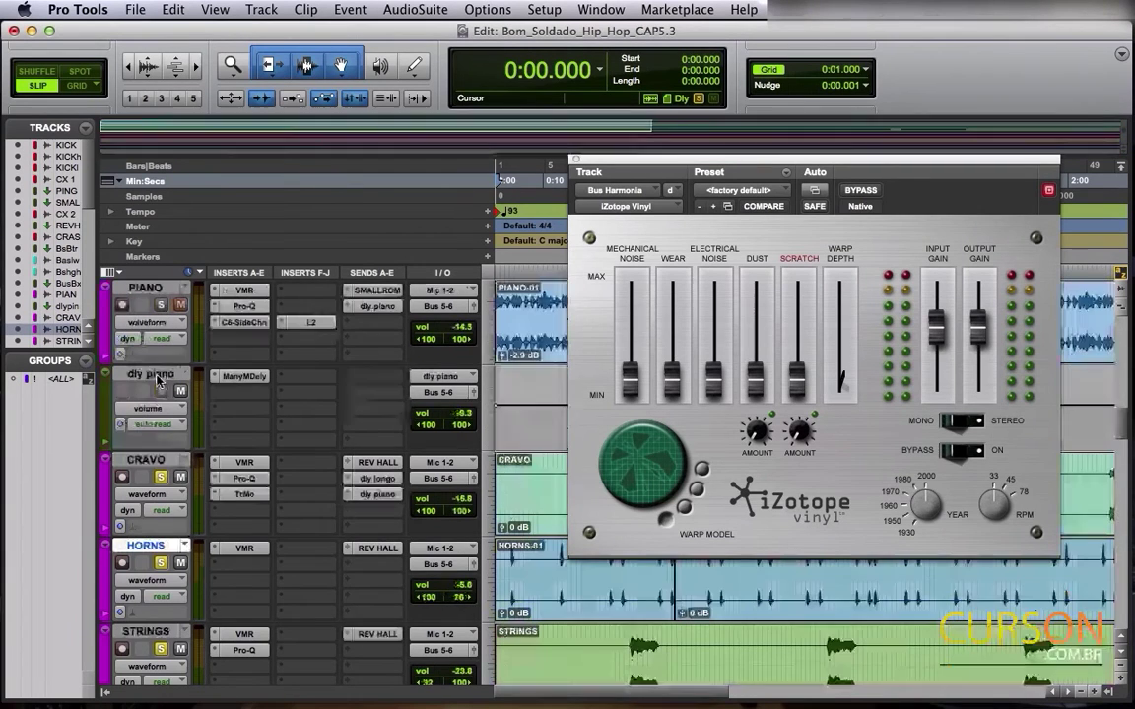
{"action": "scroll", "coordinate": [166, 463], "scroll_direction": "up", "scroll_amount": 2}
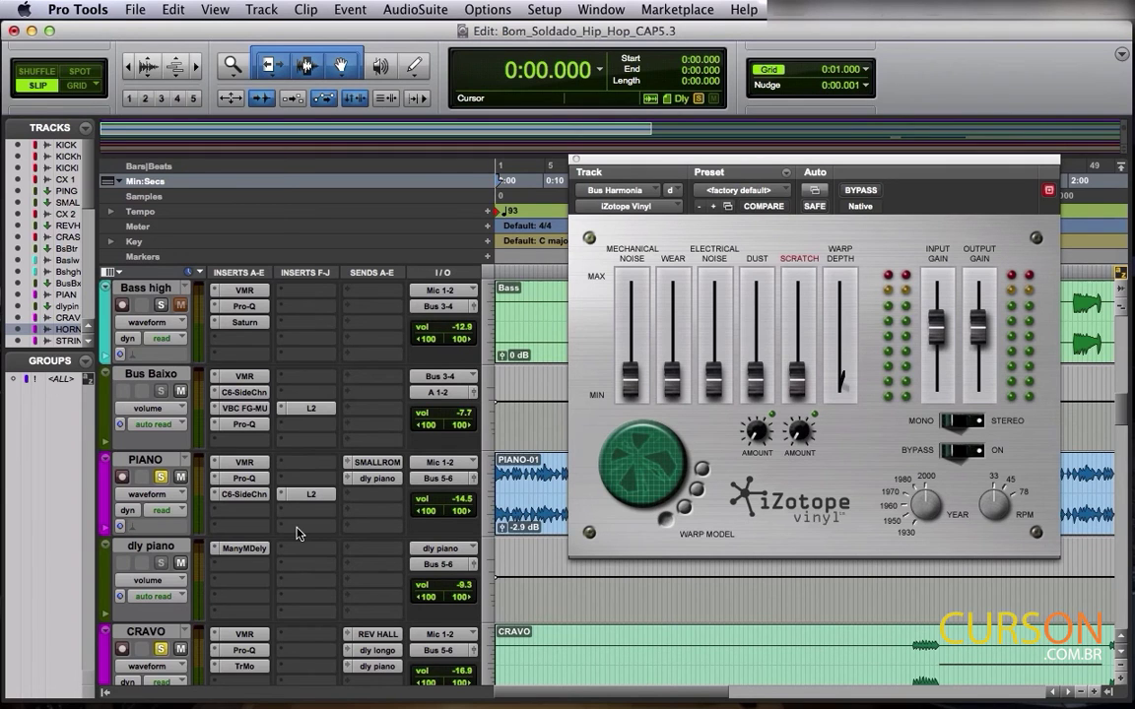
Step: Play the session while trying a raised Mechanical Noise level, and return that fader to minimum
{"action": "key", "text": "space"}
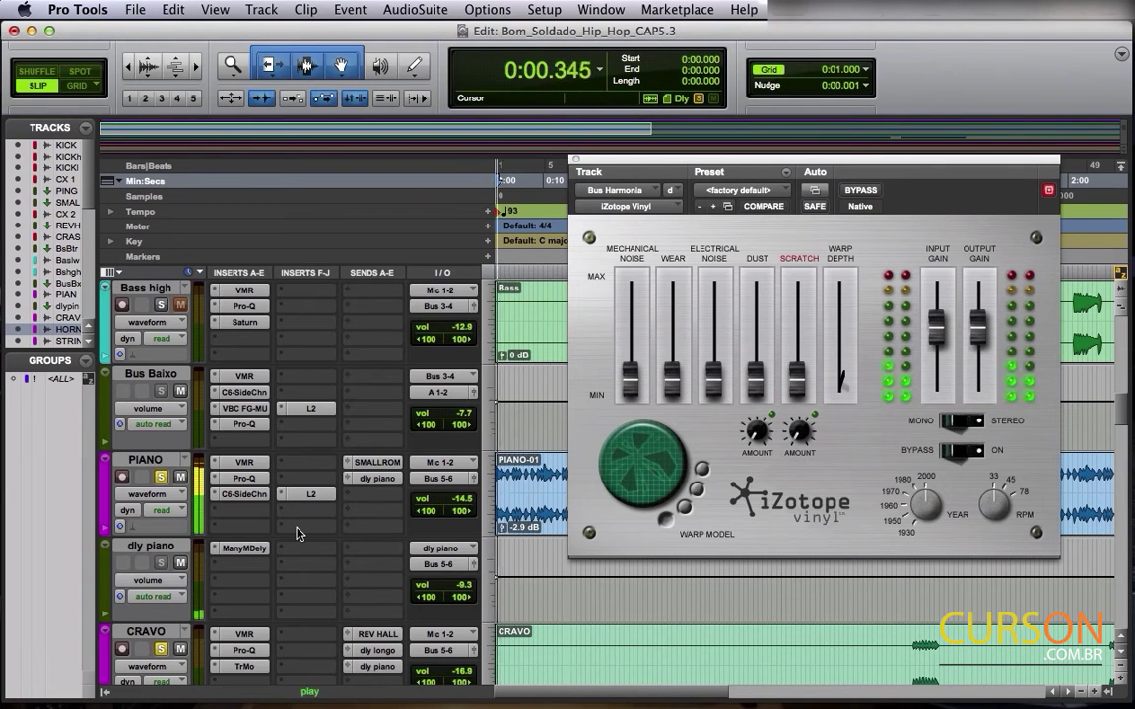
{"action": "left_click_drag", "start_coordinate": [631, 379], "coordinate": [632, 346]}
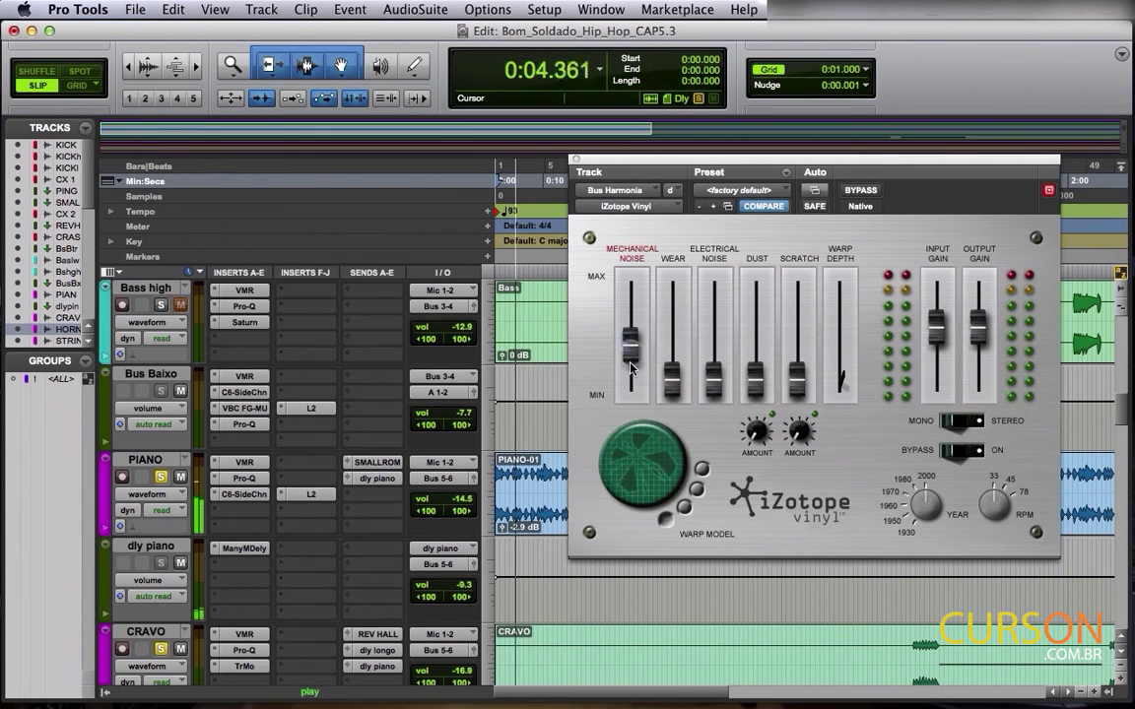
{"action": "mouse_move", "coordinate": [671, 389]}
{"action": "left_mouse_down"}
{"action": "mouse_move", "coordinate": [674, 286]}
{"action": "mouse_move", "coordinate": [682, 404]}
{"action": "mouse_move", "coordinate": [683, 248]}
{"action": "mouse_move", "coordinate": [678, 393]}
{"action": "left_mouse_up"}
{"action": "key", "text": "space"}
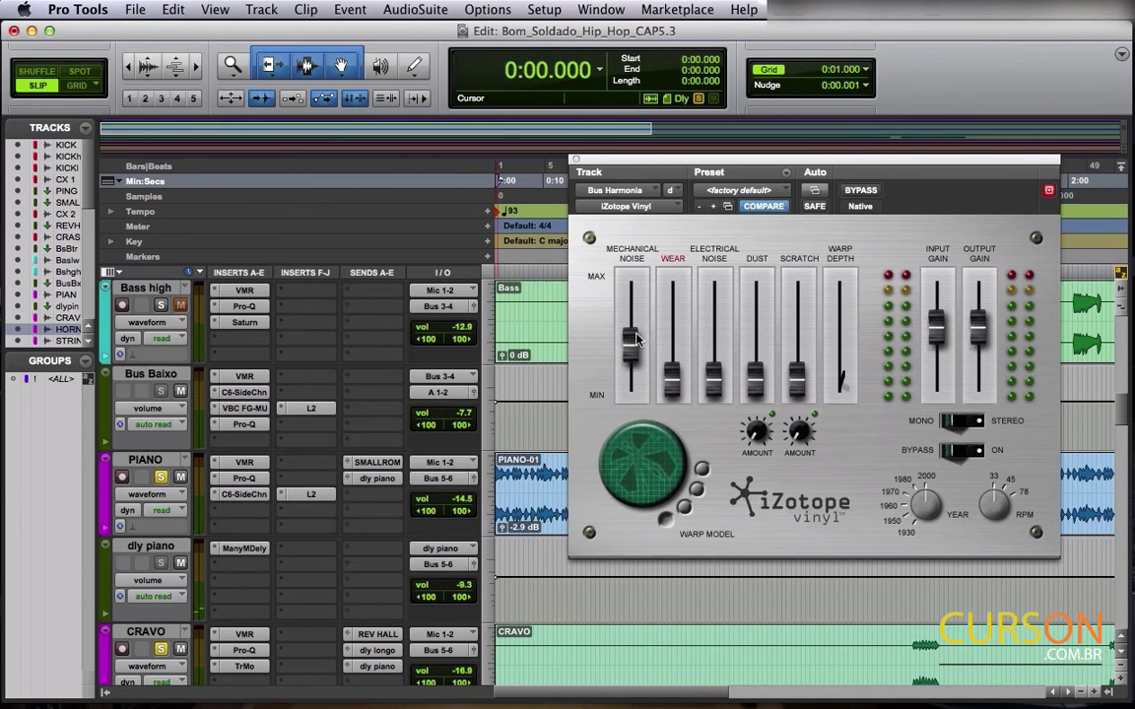
{"action": "left_click_drag", "start_coordinate": [631, 345], "coordinate": [631, 423]}
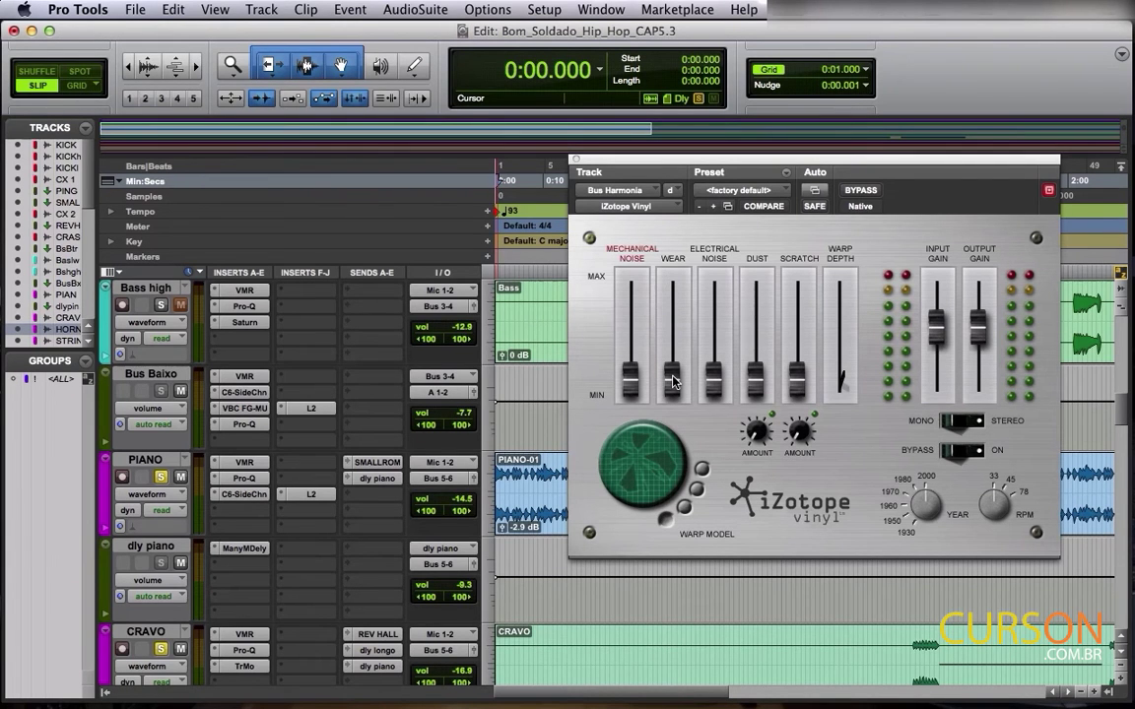
Step: During playback, raise Mechanical Noise, Wear and Electrical Noise to low levels, Dust to about the middle and Scratch near maximum
{"action": "key", "text": "space"}
{"action": "left_click_drag", "start_coordinate": [673, 382], "coordinate": [637, 361]}
{"action": "left_click_drag", "start_coordinate": [714, 374], "coordinate": [798, 291]}
{"action": "left_click_drag", "start_coordinate": [756, 347], "coordinate": [757, 322]}
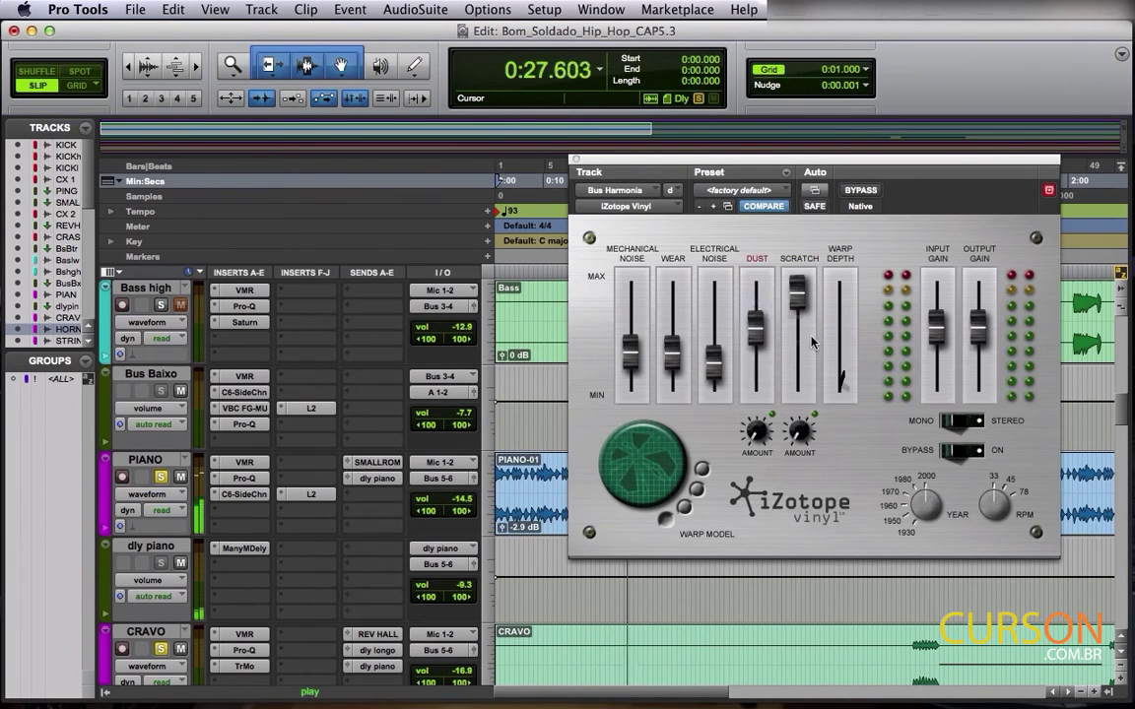
Step: Adjust Vinyl's Dust and Scratch Amount knobs and lower the Scratch fader to near minimum
{"action": "left_click_drag", "start_coordinate": [760, 434], "coordinate": [796, 323]}
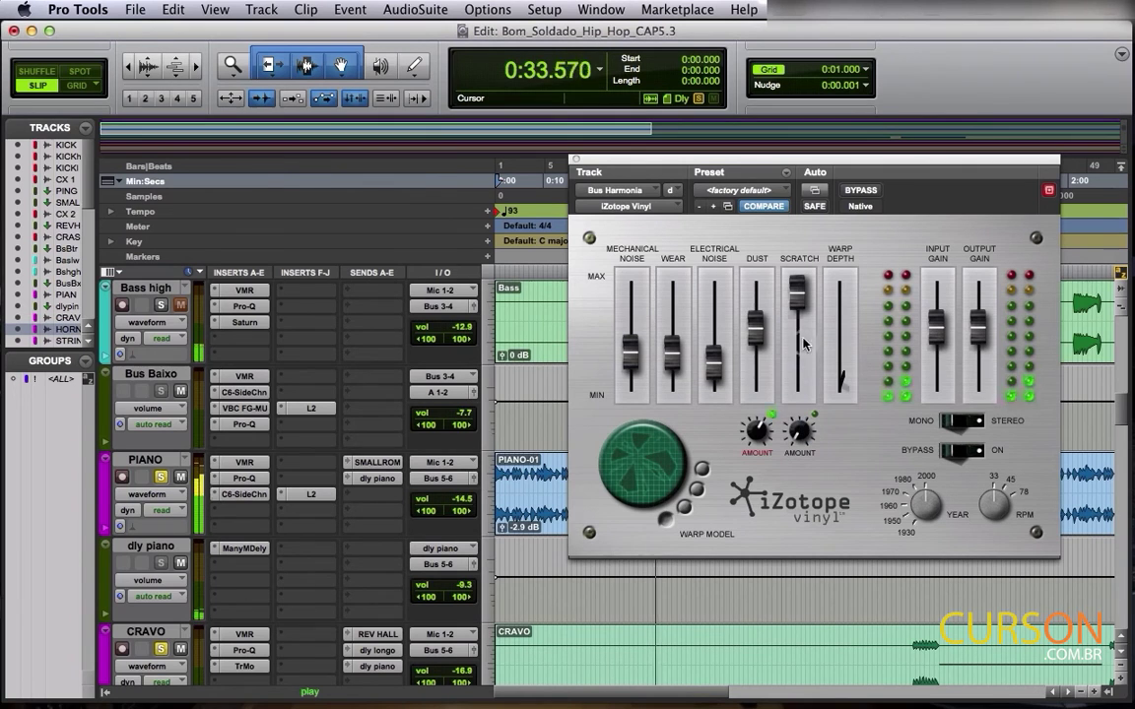
{"action": "left_click_drag", "start_coordinate": [800, 435], "coordinate": [814, 596]}
{"action": "left_click_drag", "start_coordinate": [797, 434], "coordinate": [801, 373]}
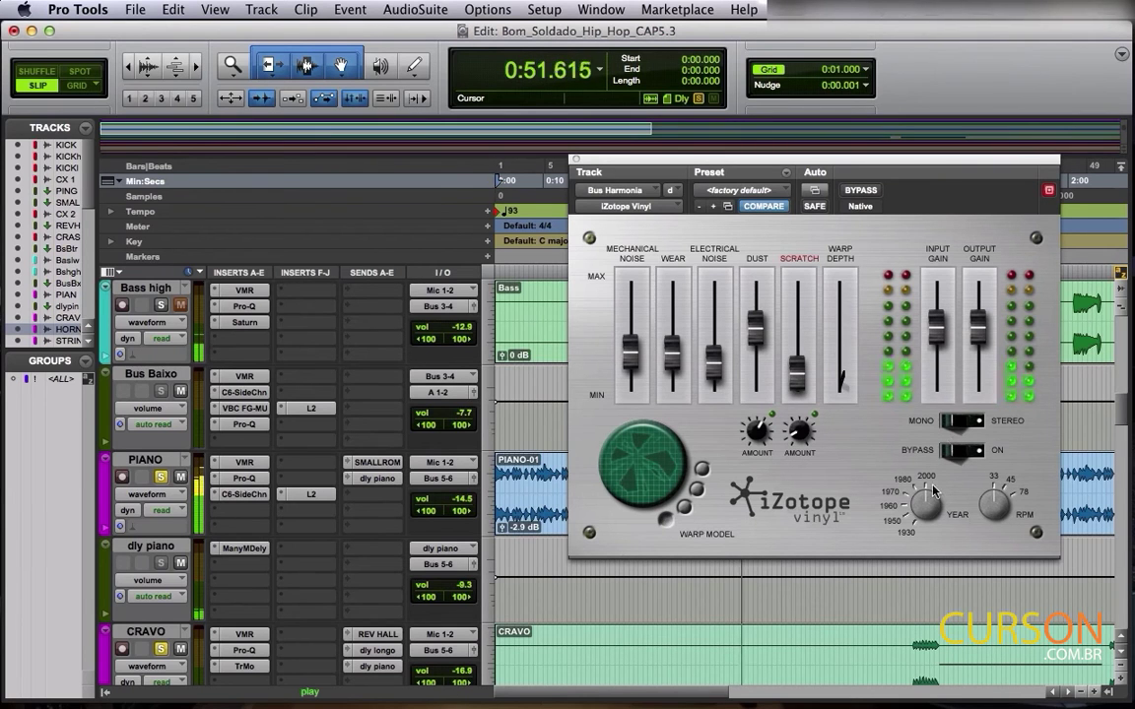
Step: Set Vinyl's Year dial to 1960 and audition the aged sound
{"action": "key", "text": "space"}
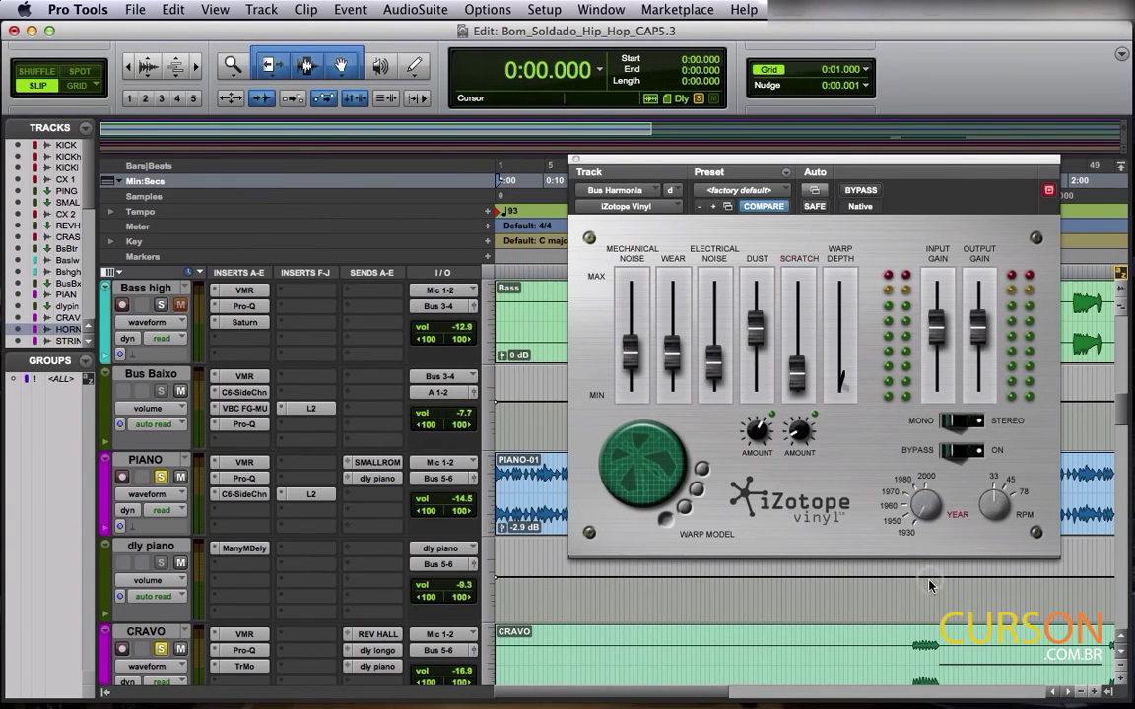
{"action": "key", "text": "space"}
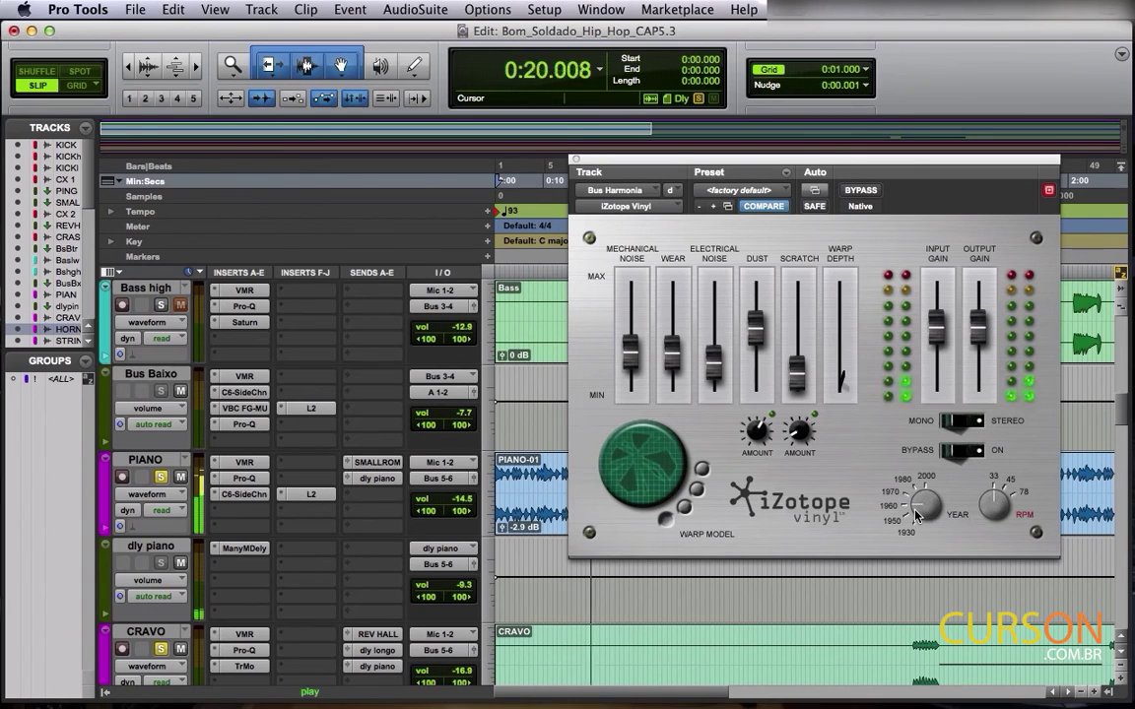
{"action": "key", "text": "space"}
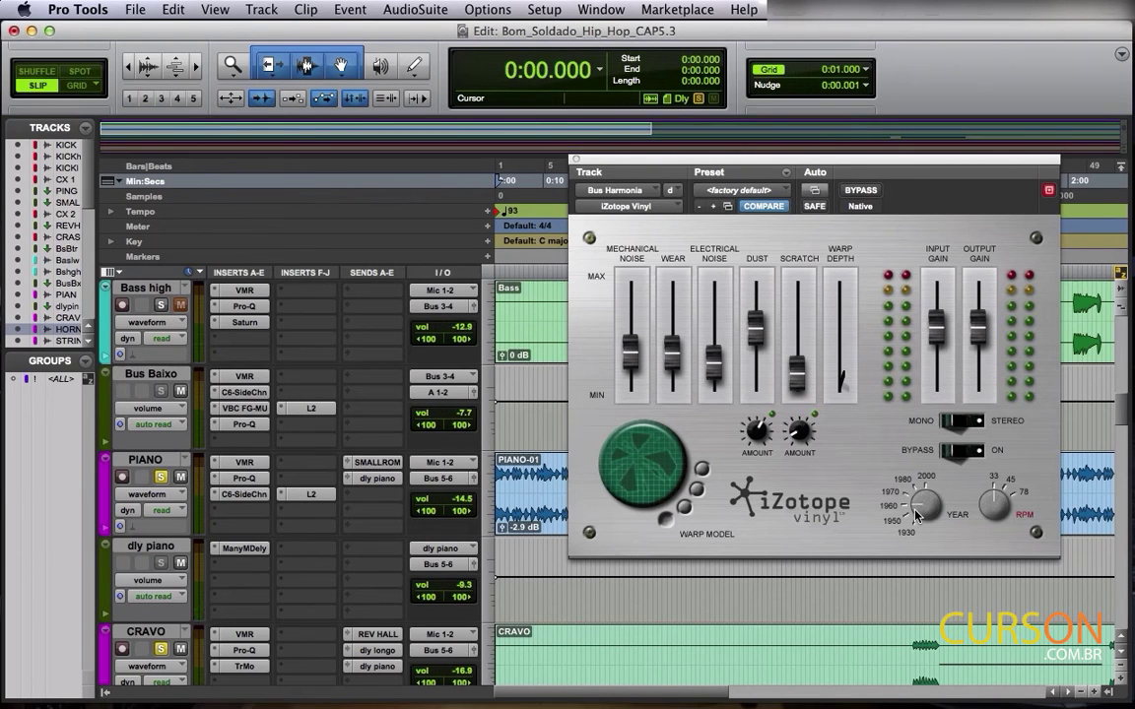
Step: Compare the playback with Vinyl bypassed and active, and raise the Wear and Mechanical Noise faders a little further
{"action": "key", "text": "space"}
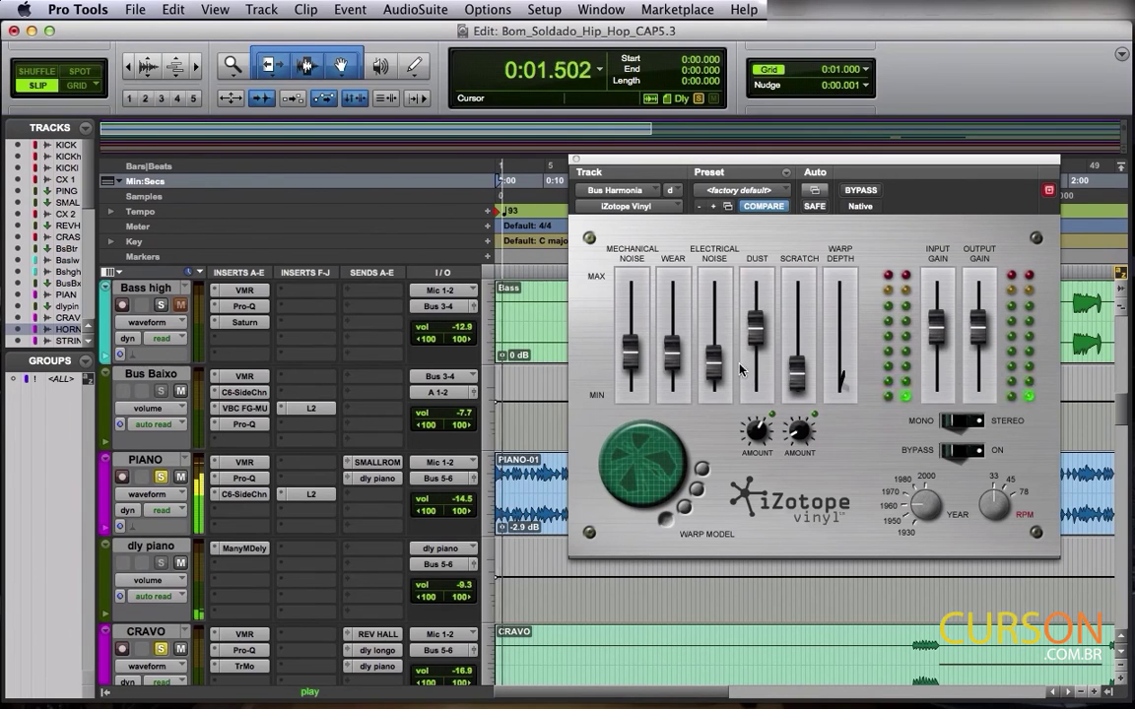
{"action": "left_click", "coordinate": [858, 190]}
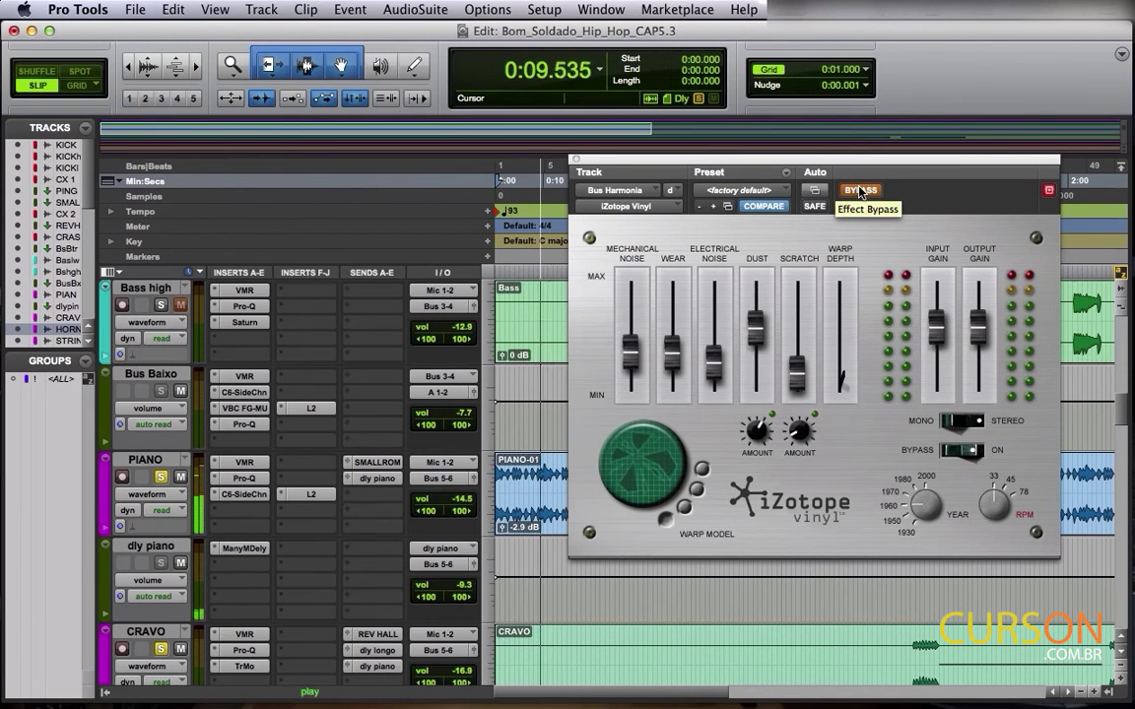
{"action": "left_click", "coordinate": [858, 190]}
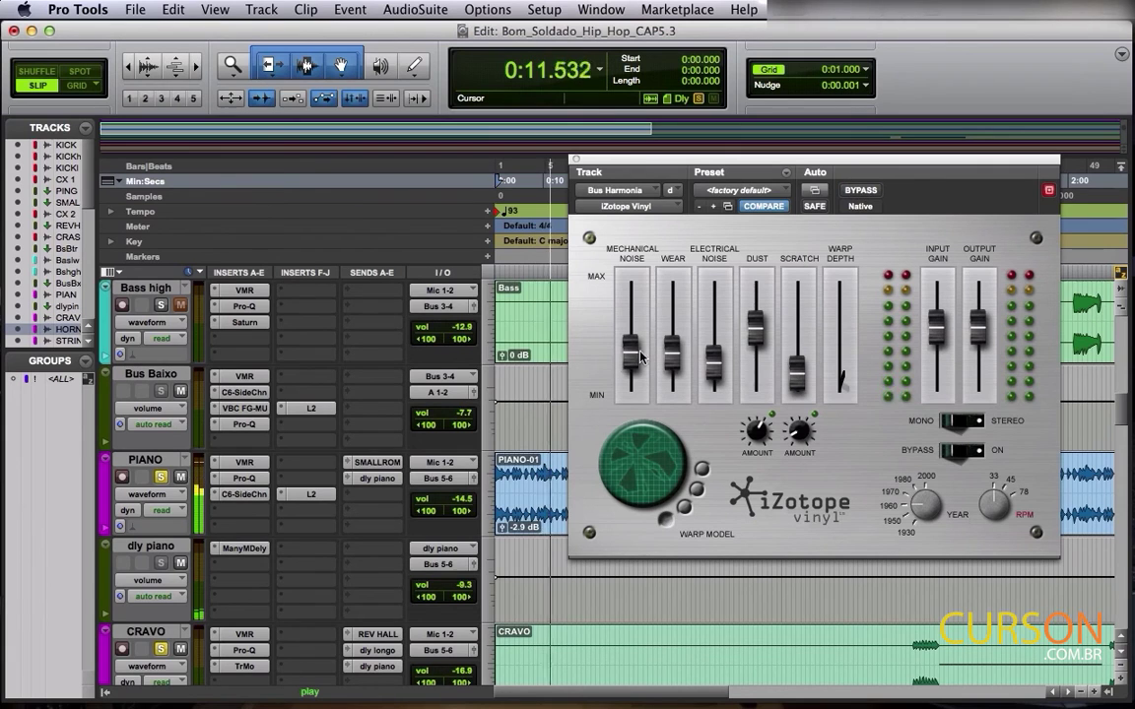
{"action": "left_click_drag", "start_coordinate": [673, 355], "coordinate": [631, 341]}
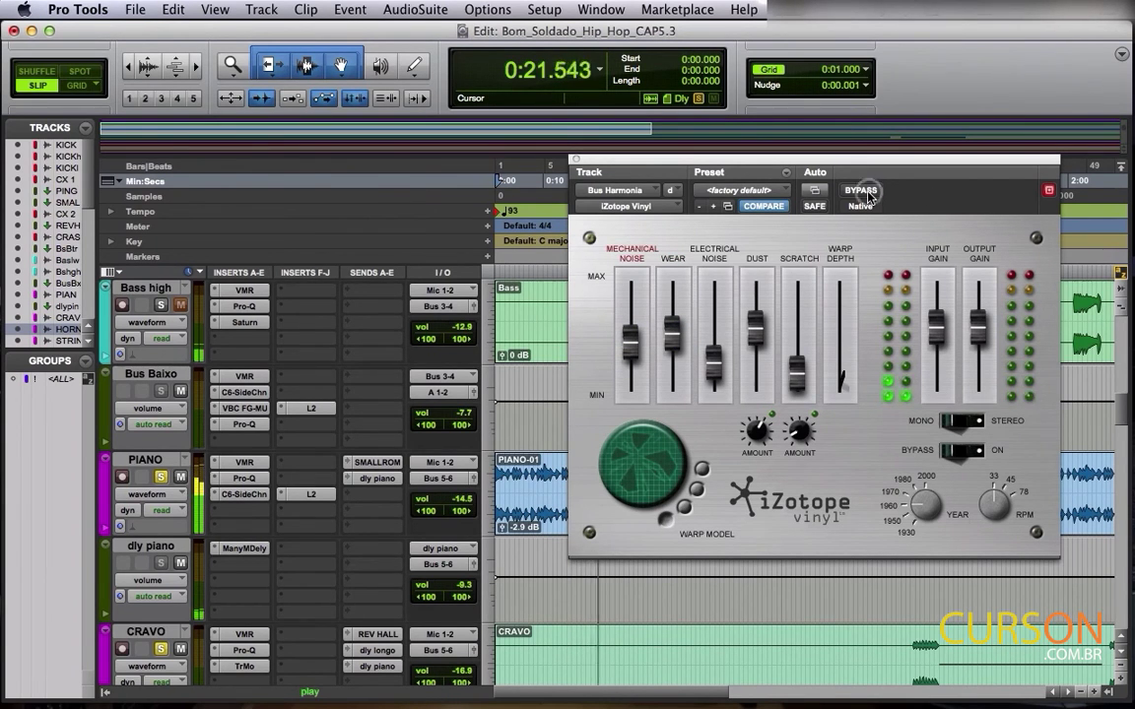
Step: Compare the soloed harmony tracks with Vinyl bypassed and active twice during playback
{"action": "left_click", "coordinate": [860, 191]}
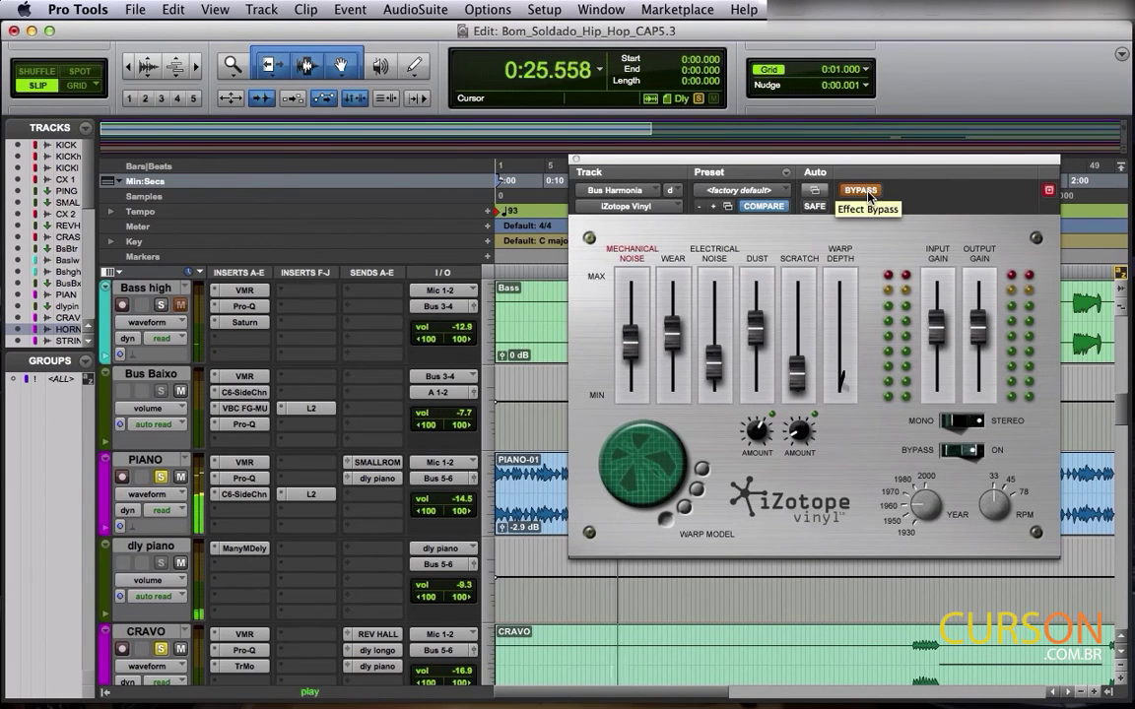
{"action": "left_click", "coordinate": [860, 192]}
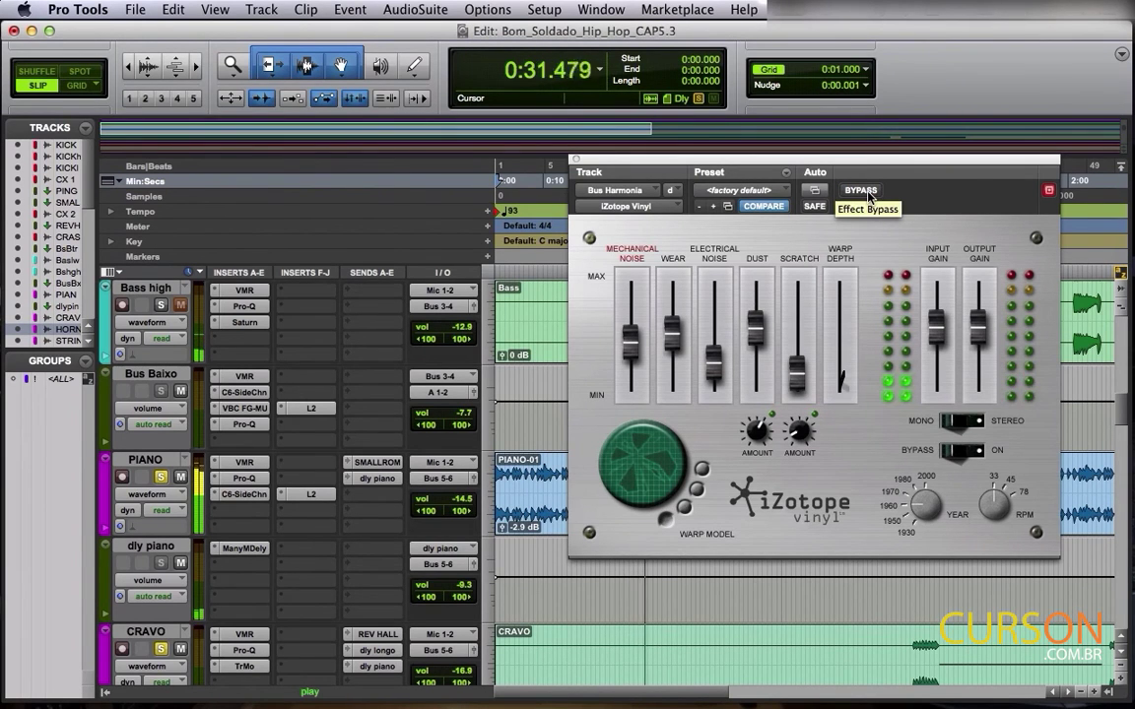
{"action": "left_click", "coordinate": [862, 191]}
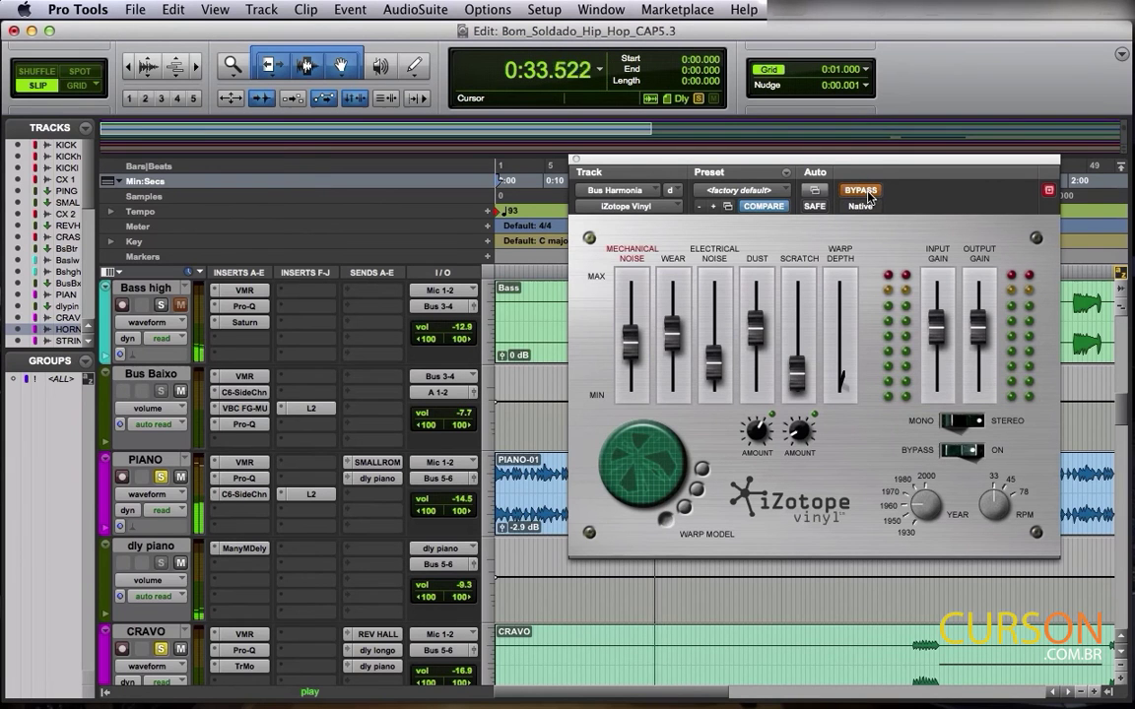
{"action": "left_click", "coordinate": [866, 193]}
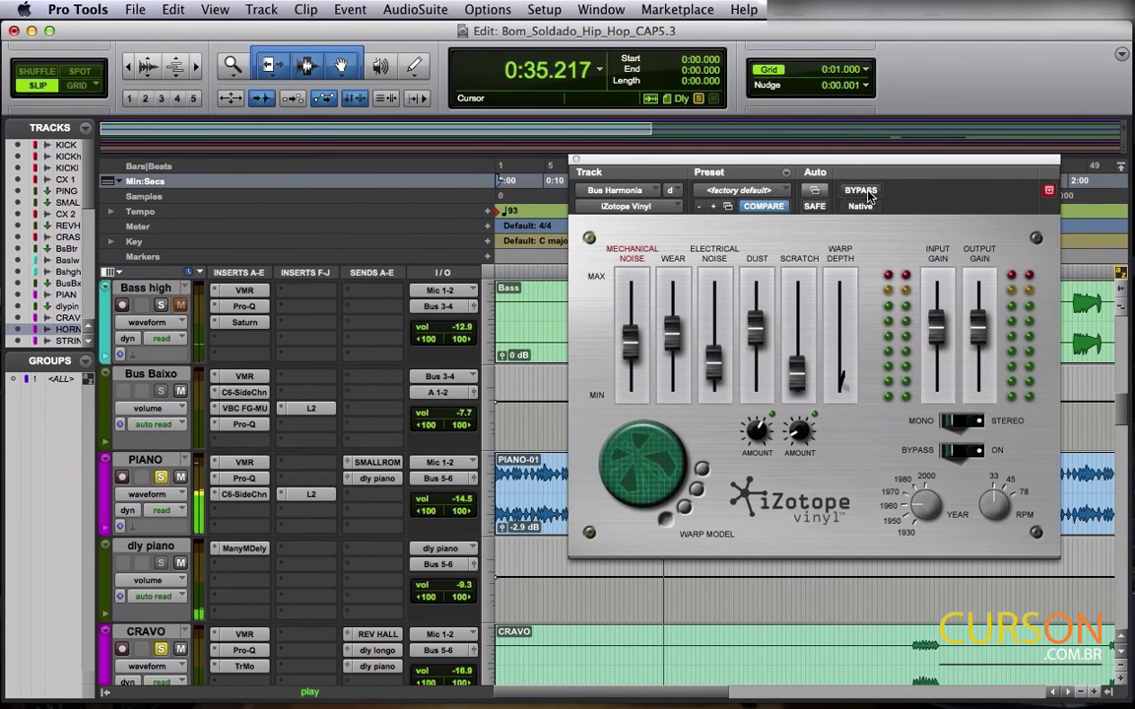
Step: Compare the full mix without any soloed tracks, with Vinyl active and bypassed during playback
{"action": "key", "text": "space"}
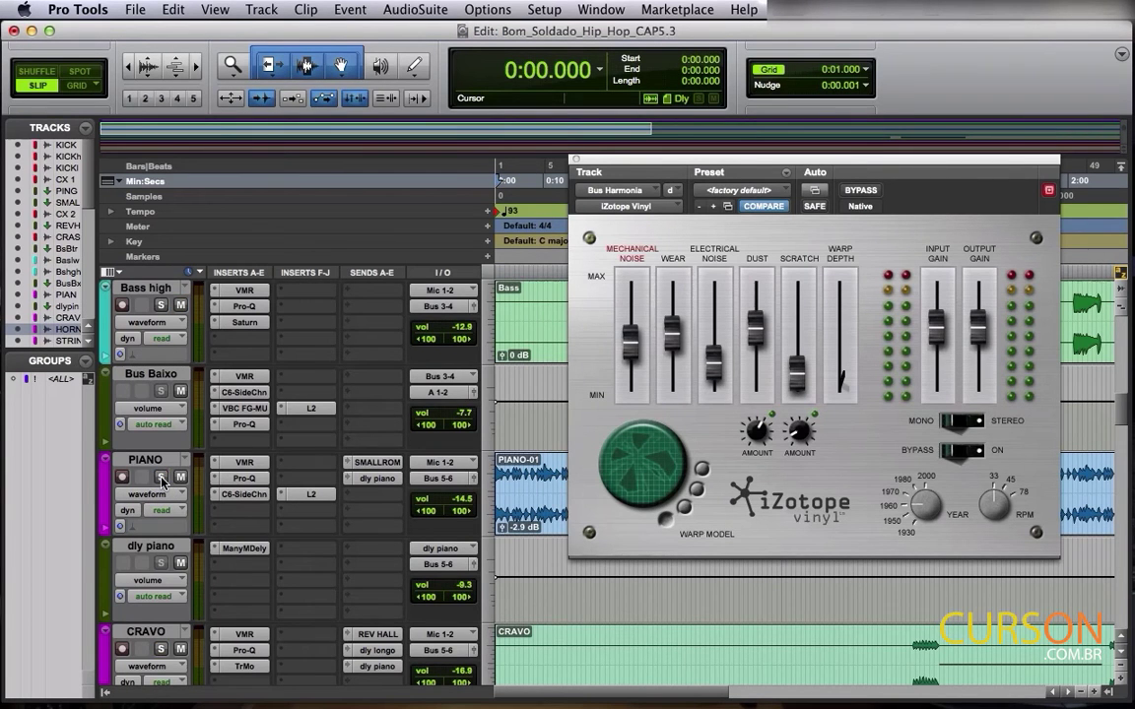
{"action": "key", "text": "space"}
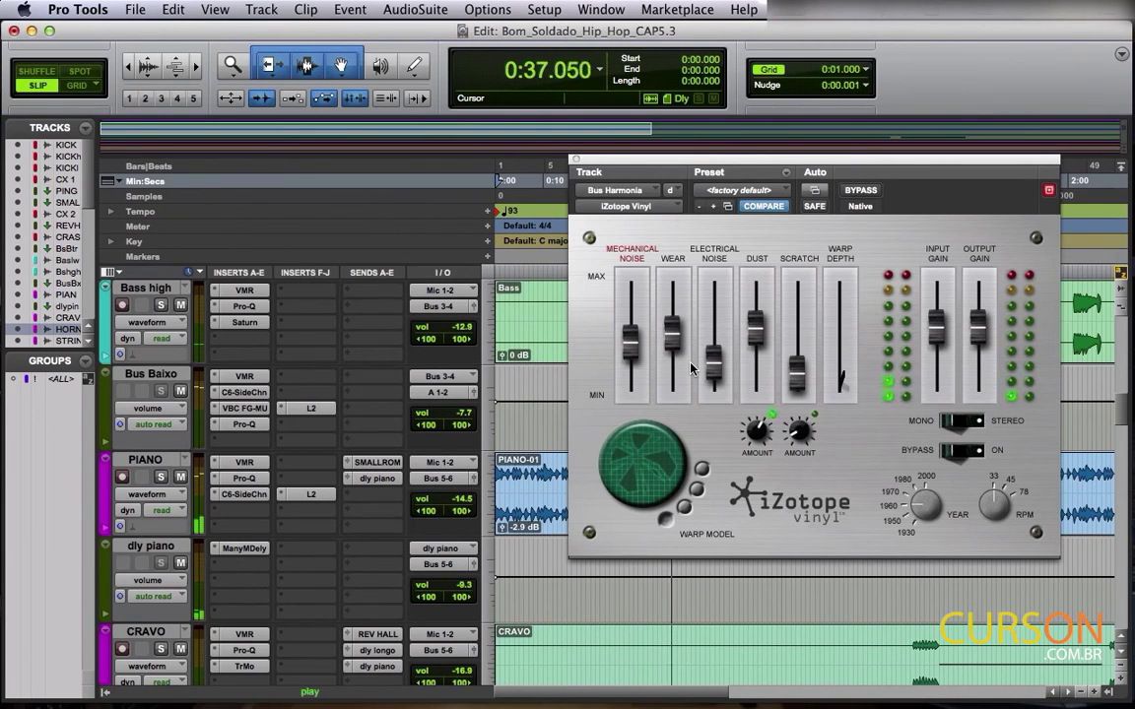
{"action": "left_click", "coordinate": [860, 192]}
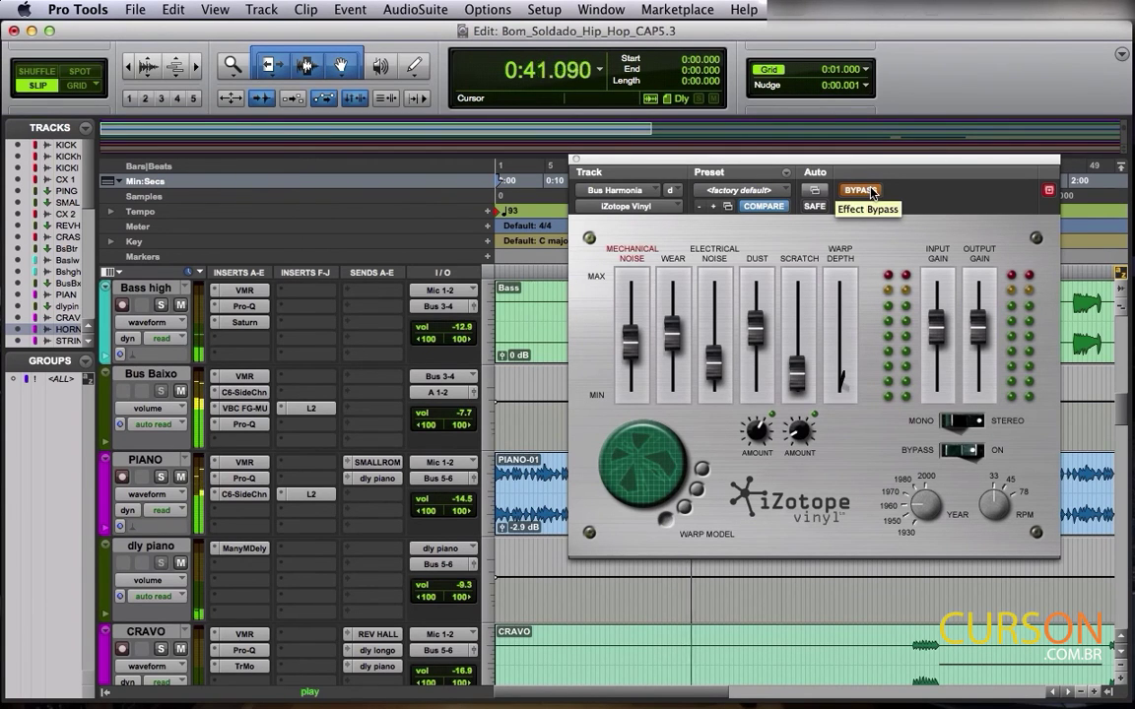
{"action": "left_click", "coordinate": [871, 193]}
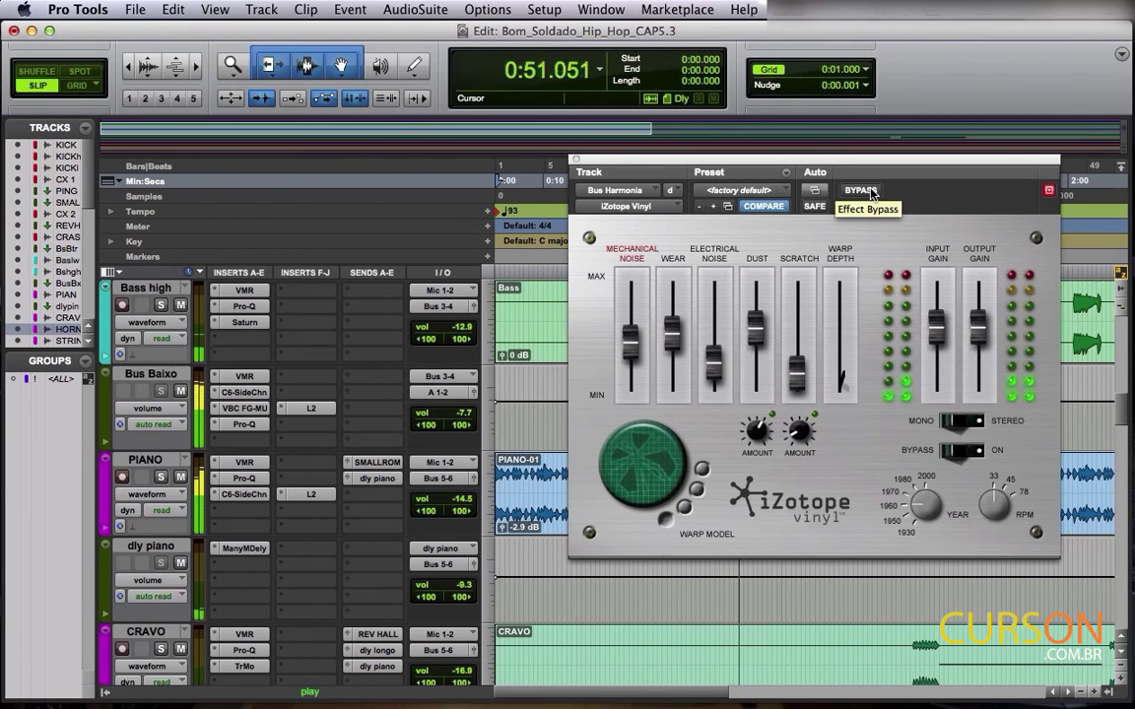
{"action": "key", "text": "space"}
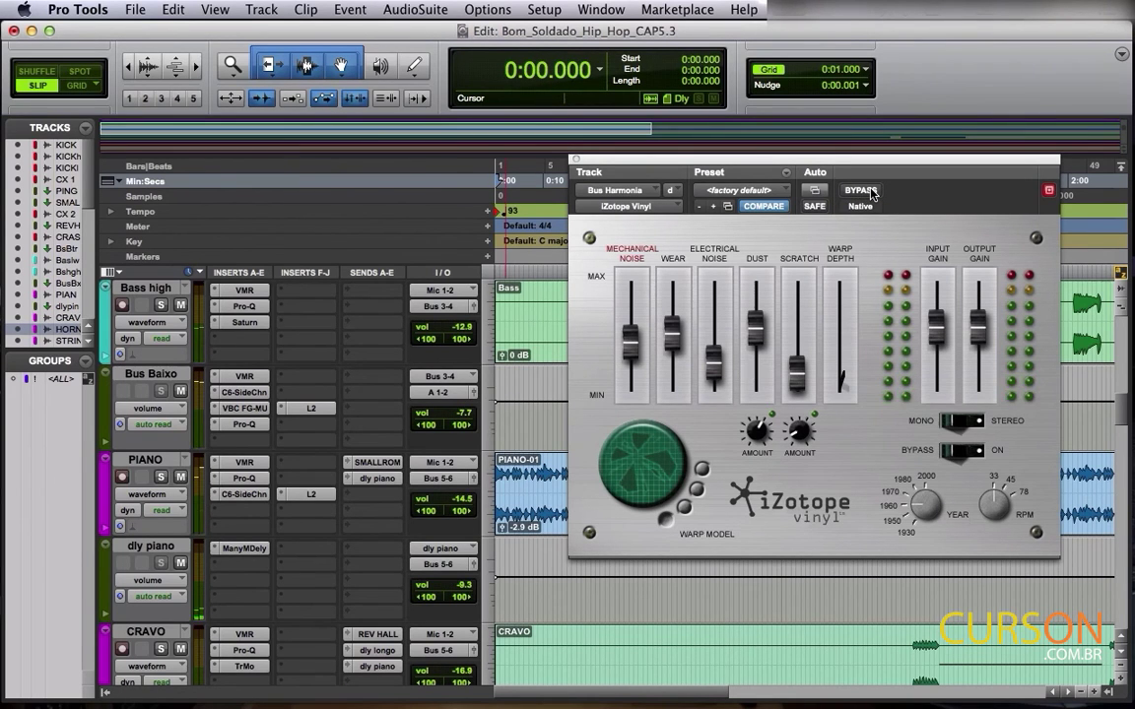
Step: Bypass Vinyl and insert the multichannel J37 (stereo) tape plug-in on the Bus Harmonia insert slot above L2
{"action": "left_click", "coordinate": [867, 192]}
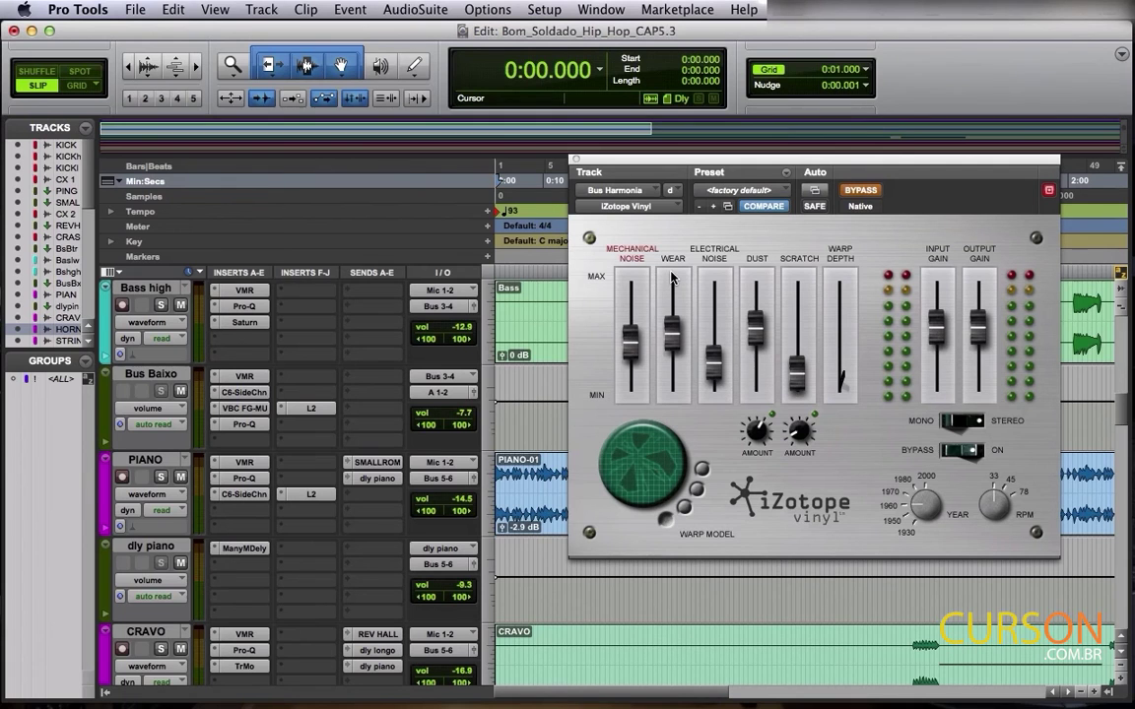
{"action": "left_click", "coordinate": [577, 158]}
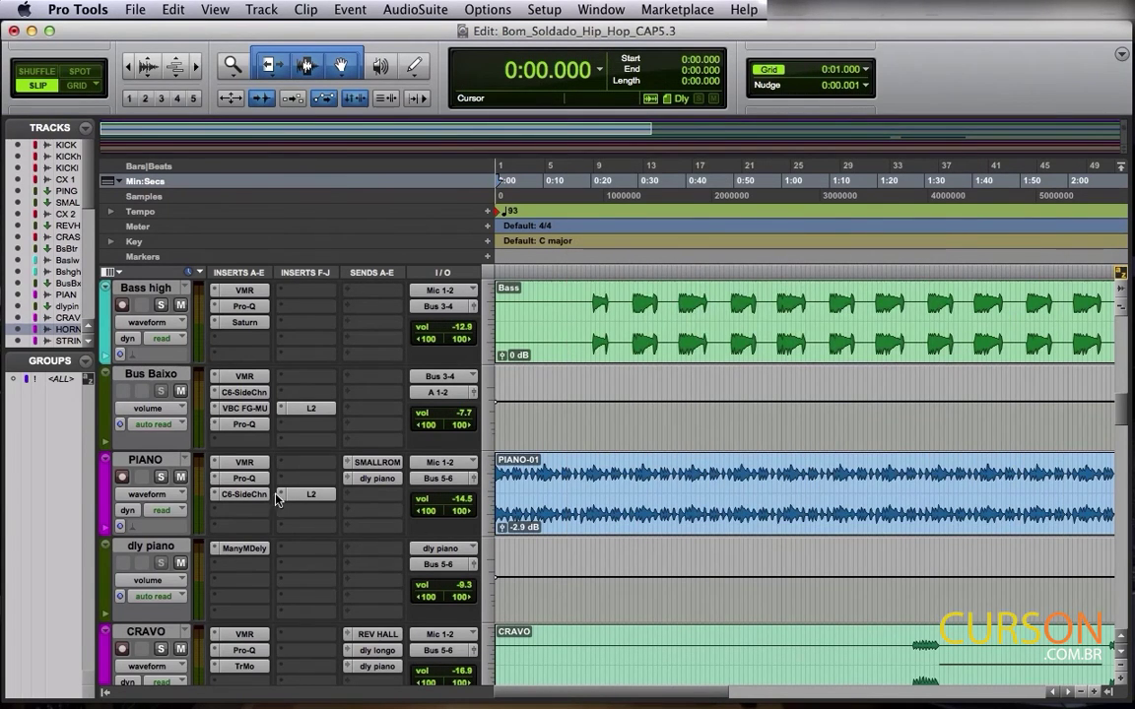
{"action": "scroll", "coordinate": [275, 499], "scroll_direction": "down", "scroll_amount": 15}
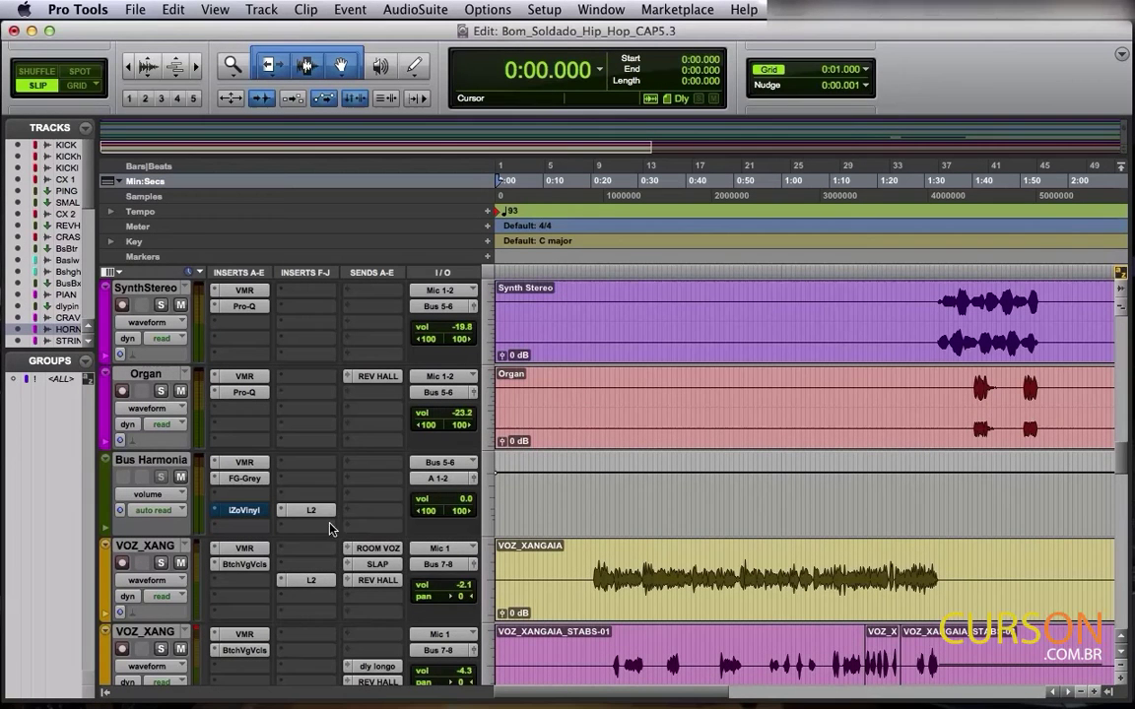
{"action": "left_click", "coordinate": [311, 493]}
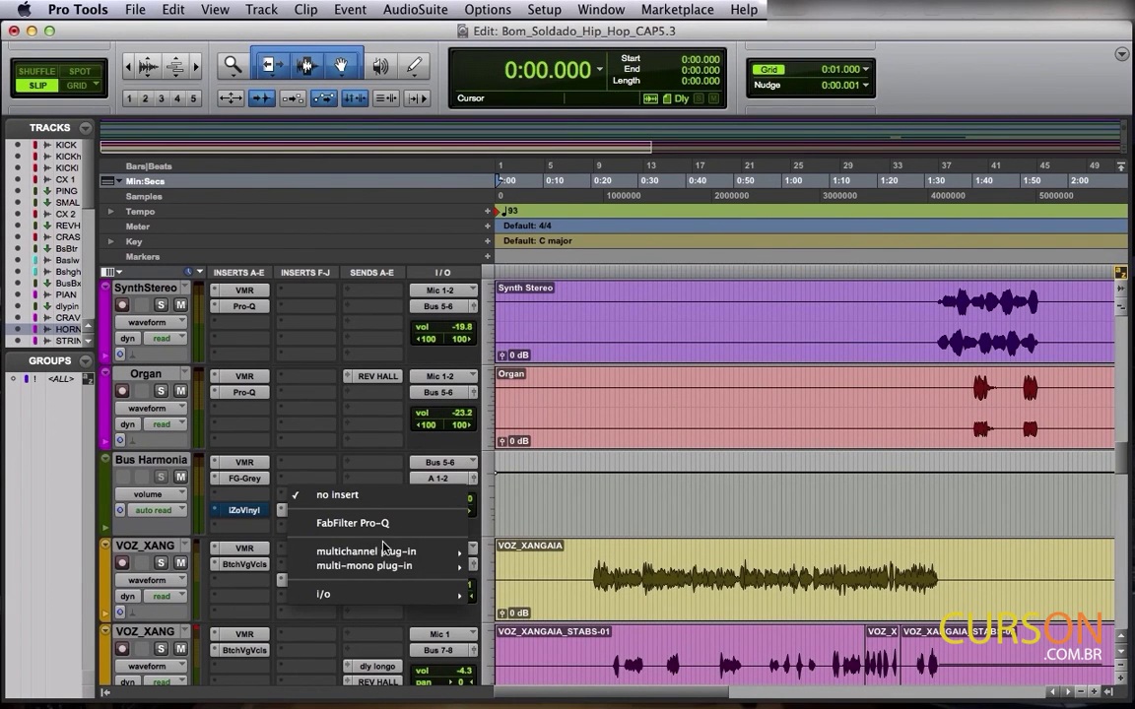
{"action": "mouse_move", "coordinate": [383, 550]}
{"action": "mouse_move", "coordinate": [582, 559]}
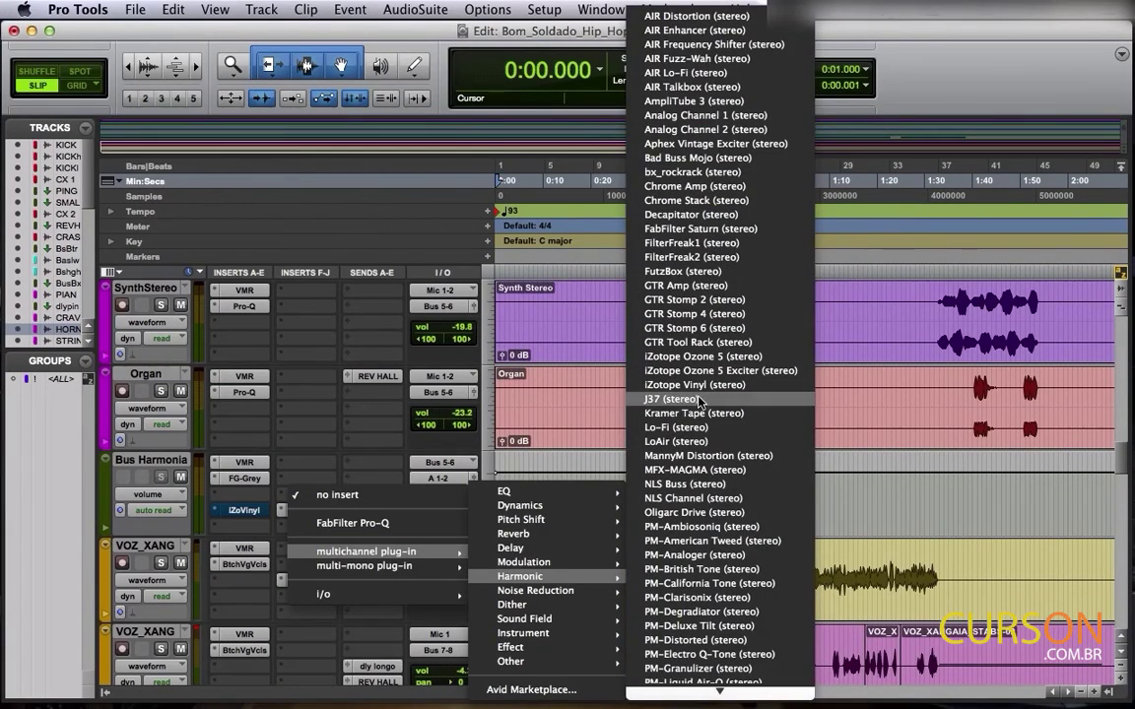
{"action": "left_click", "coordinate": [700, 399]}
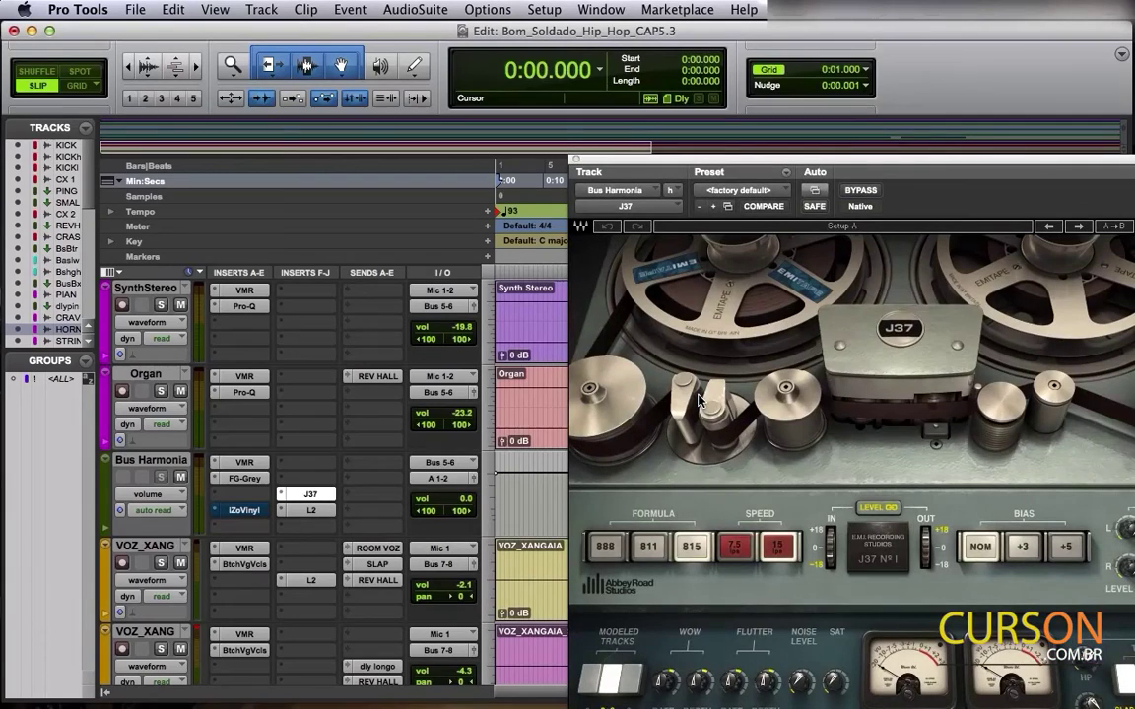
{"action": "left_click_drag", "start_coordinate": [803, 160], "coordinate": [665, 61]}
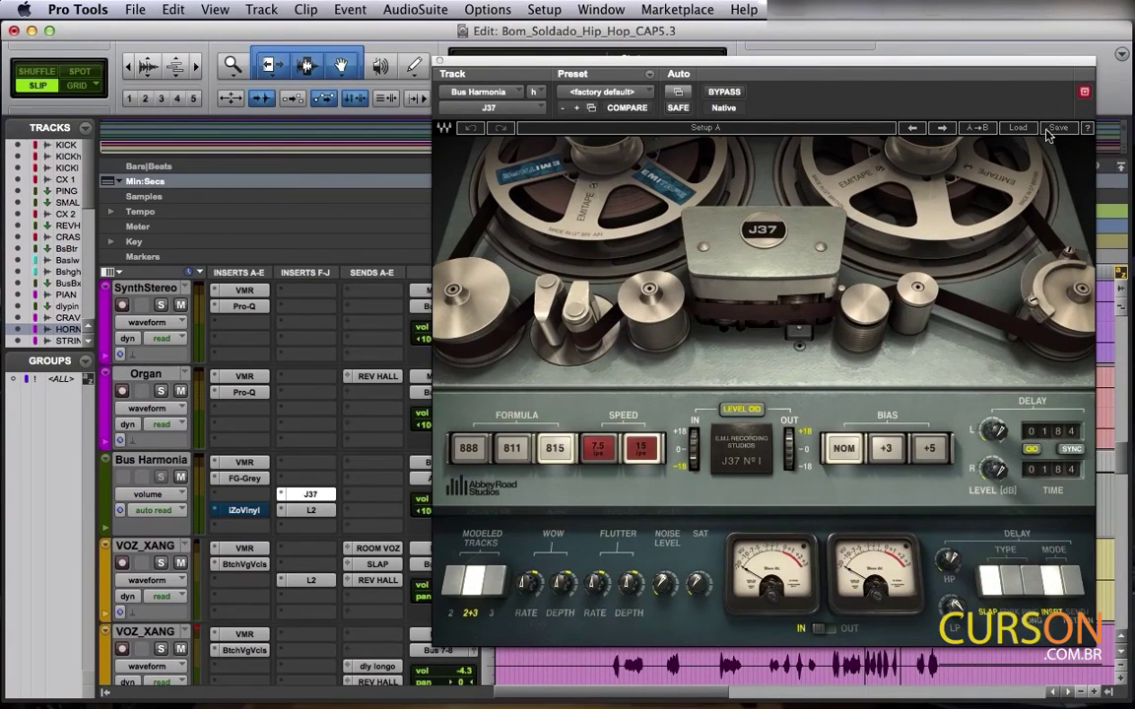
Step: Load the Abbey Road Default preset in J37 and adjust its Noise Level knob
{"action": "left_click", "coordinate": [1018, 127]}
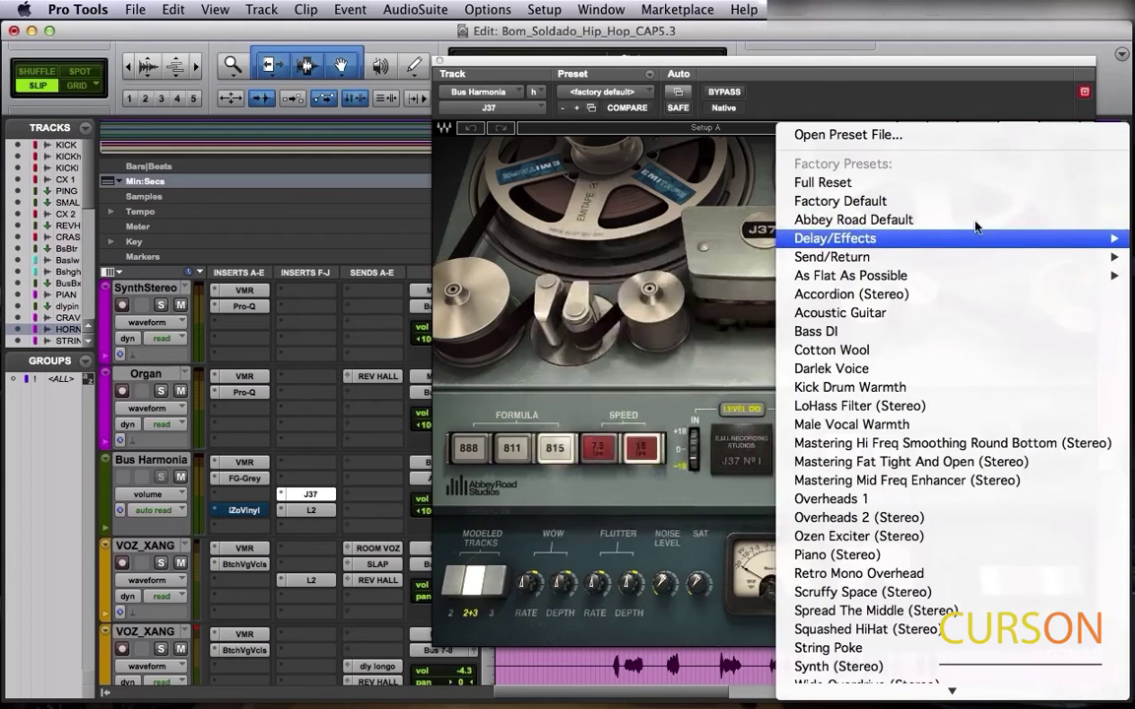
{"action": "left_click", "coordinate": [973, 220]}
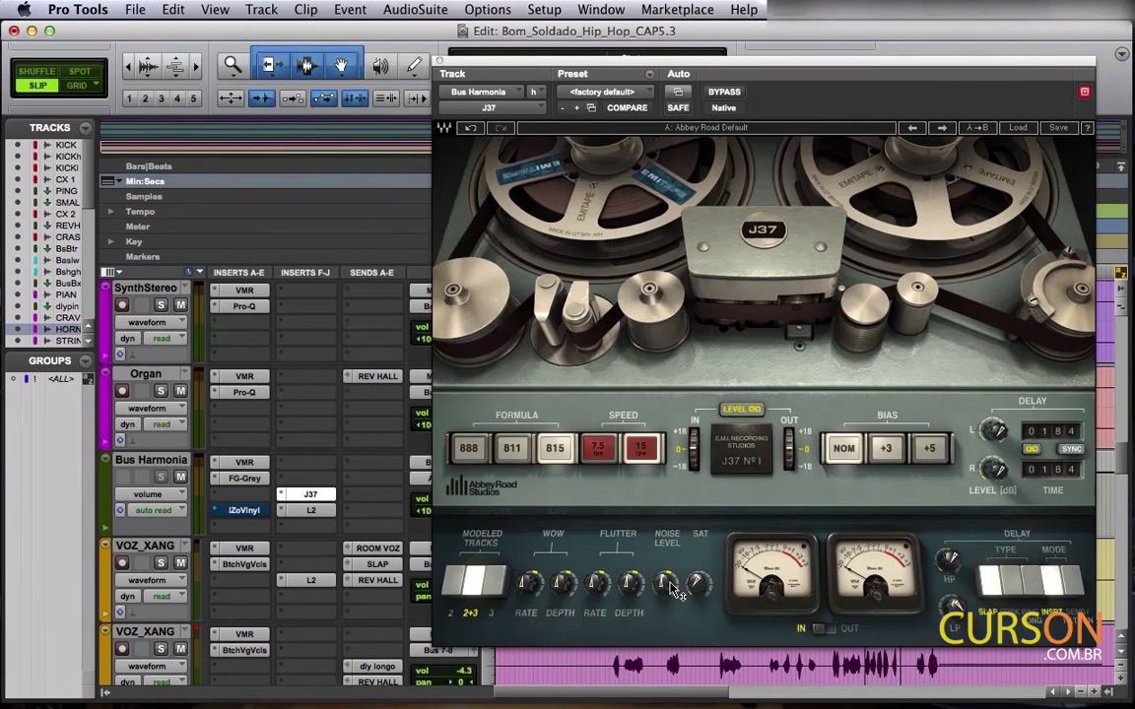
{"action": "left_click_drag", "start_coordinate": [670, 582], "coordinate": [673, 599]}
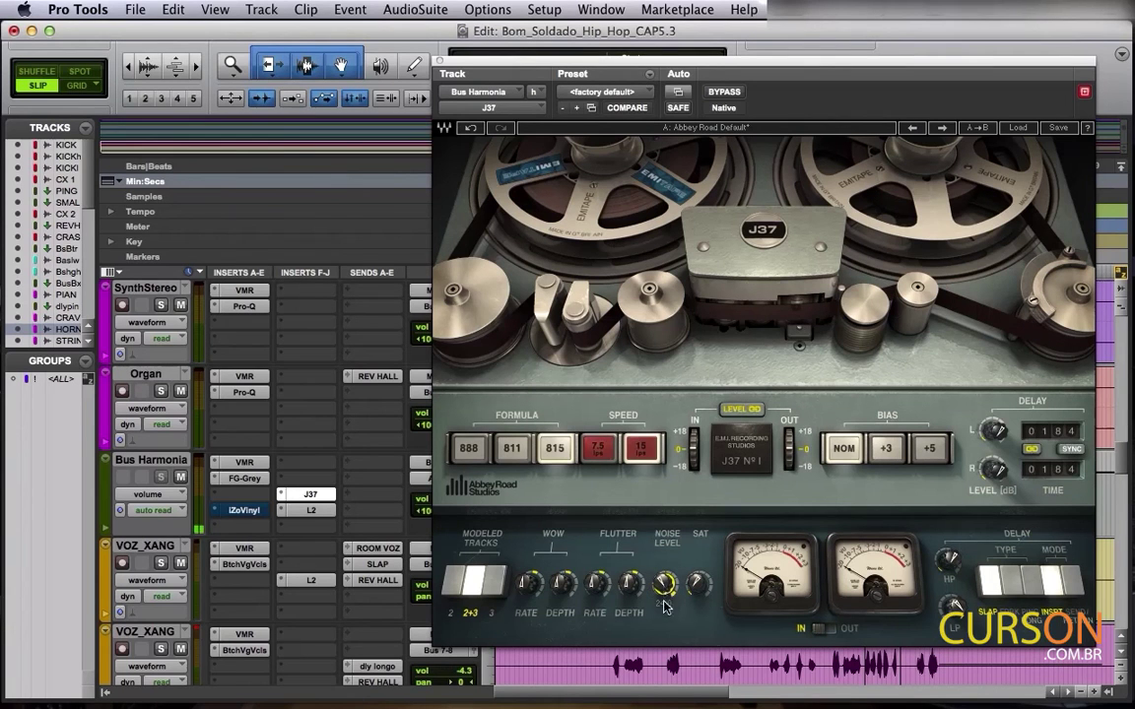
{"action": "left_click_drag", "start_coordinate": [667, 589], "coordinate": [672, 642]}
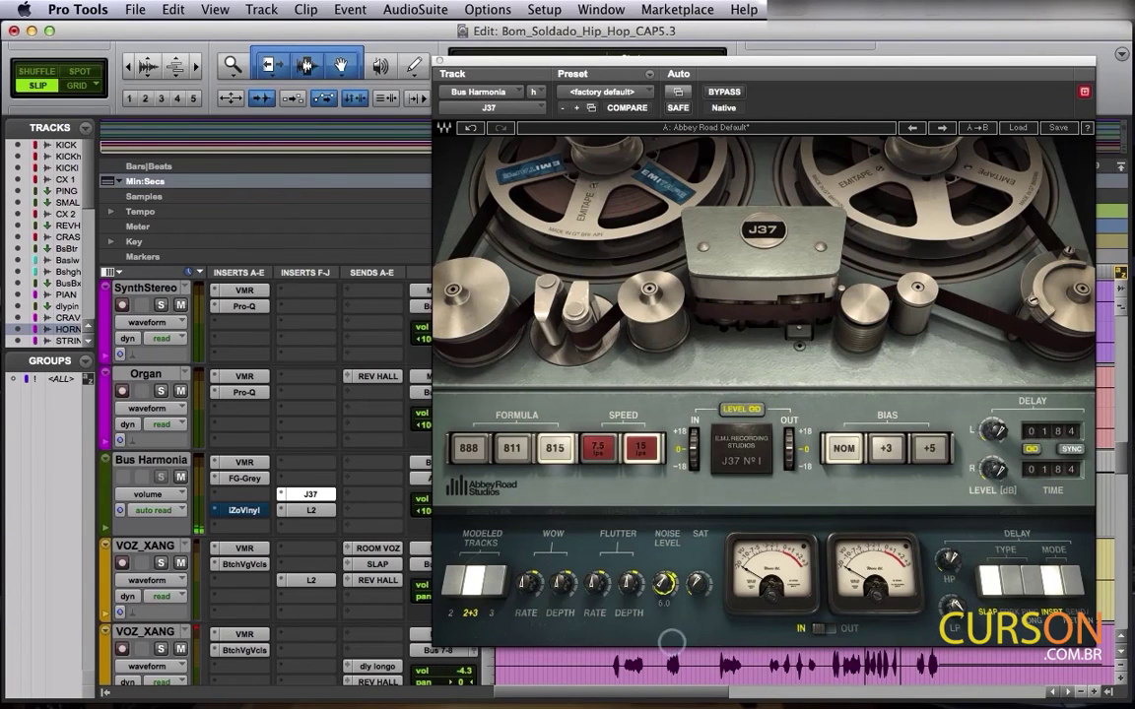
{"action": "left_click", "coordinate": [440, 63]}
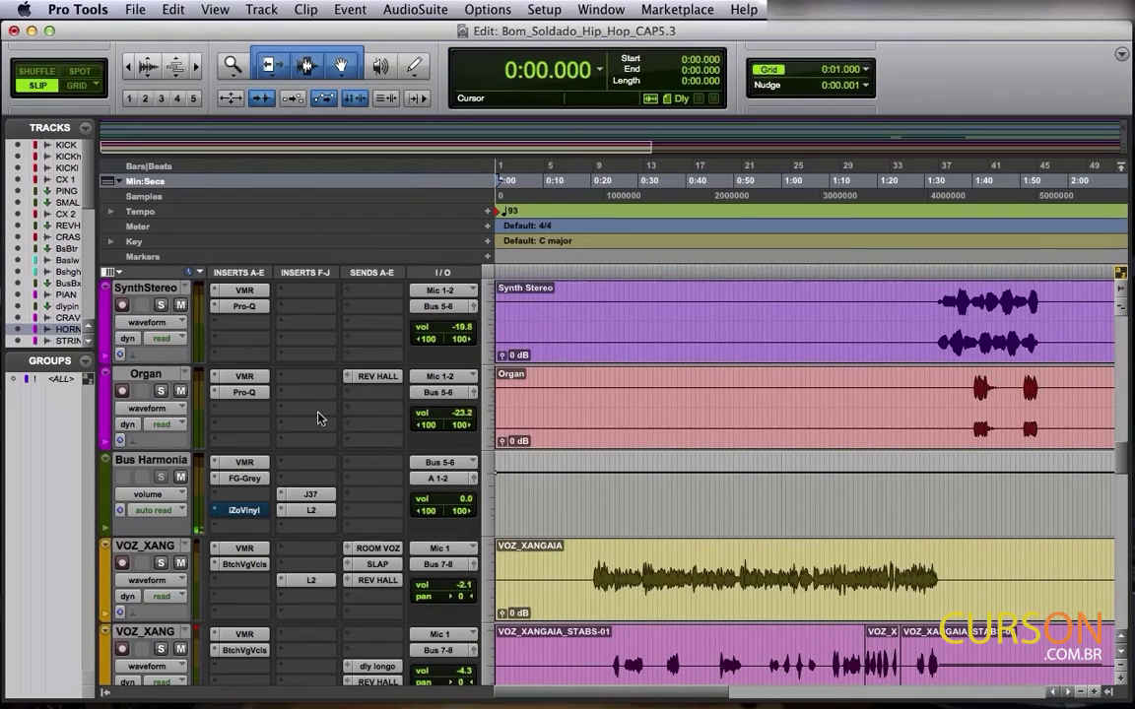
Step: Reactivate Vinyl on Bus Harmonia and compare the playback with J37 bypassed and active
{"action": "left_click", "coordinate": [235, 512]}
{"action": "key", "text": "space"}
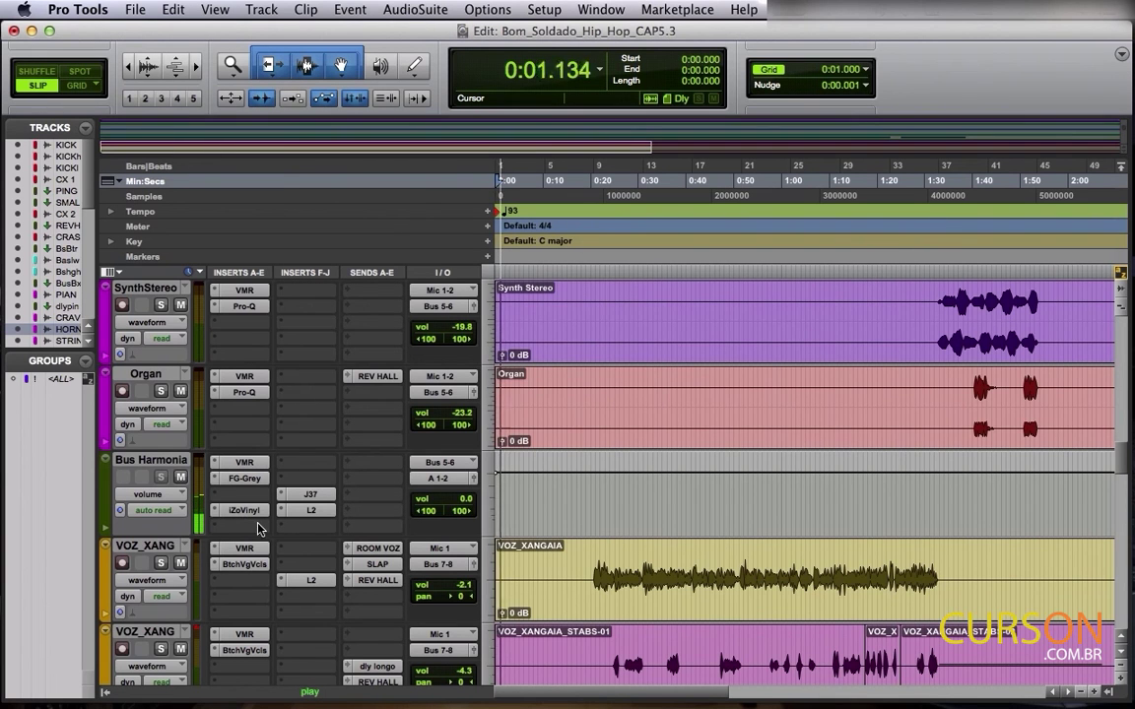
{"action": "left_click", "coordinate": [314, 494]}
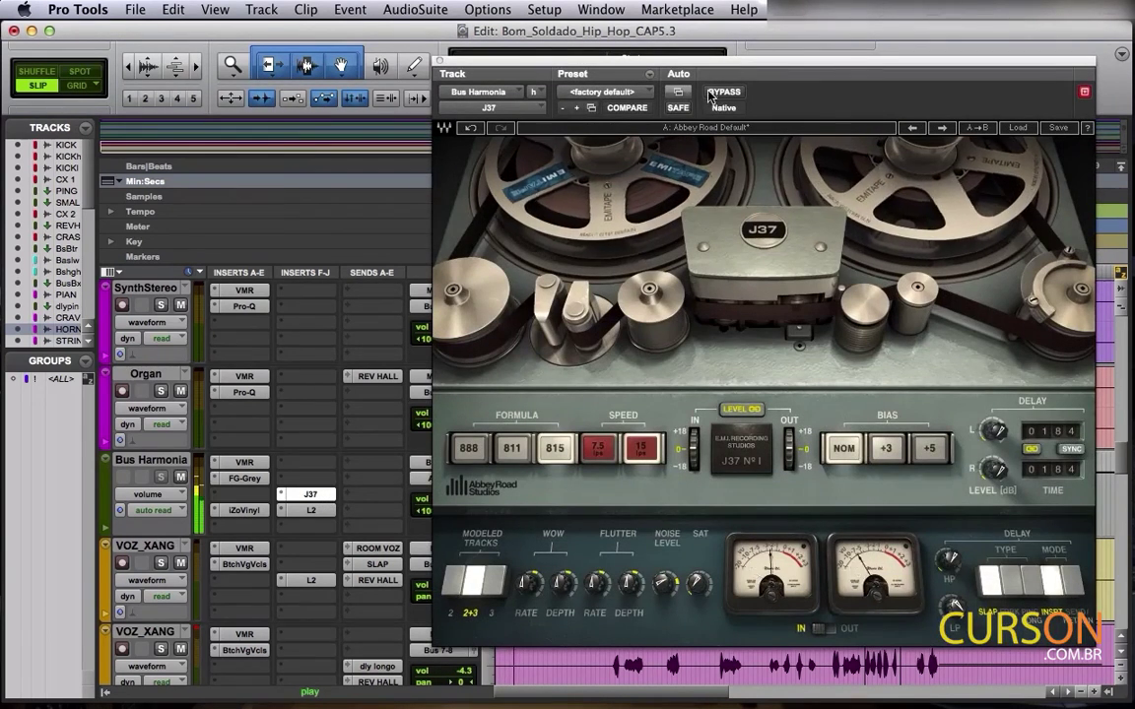
{"action": "left_click", "coordinate": [724, 92]}
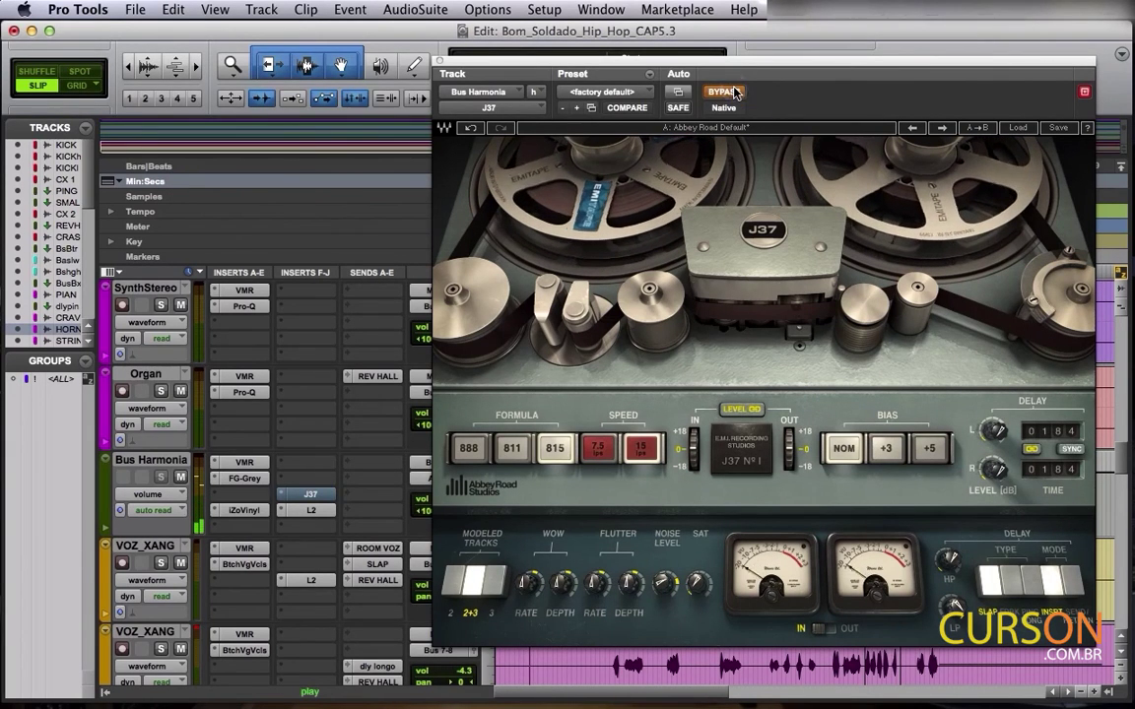
{"action": "left_click", "coordinate": [734, 92]}
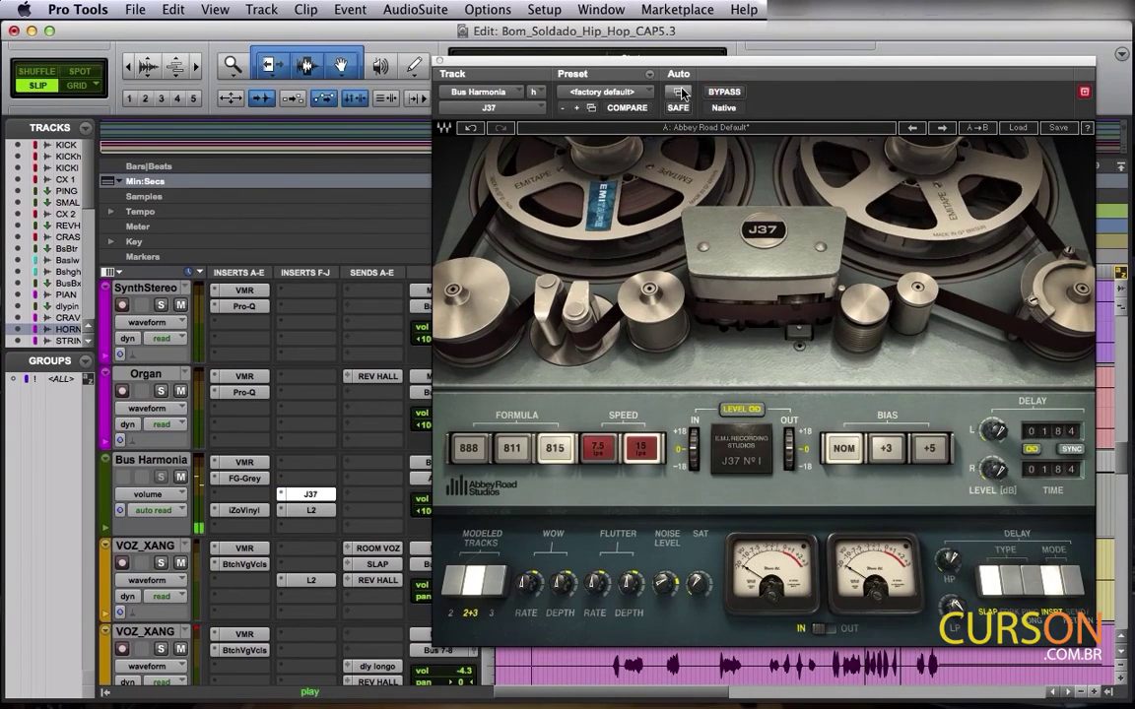
{"action": "left_click", "coordinate": [440, 62]}
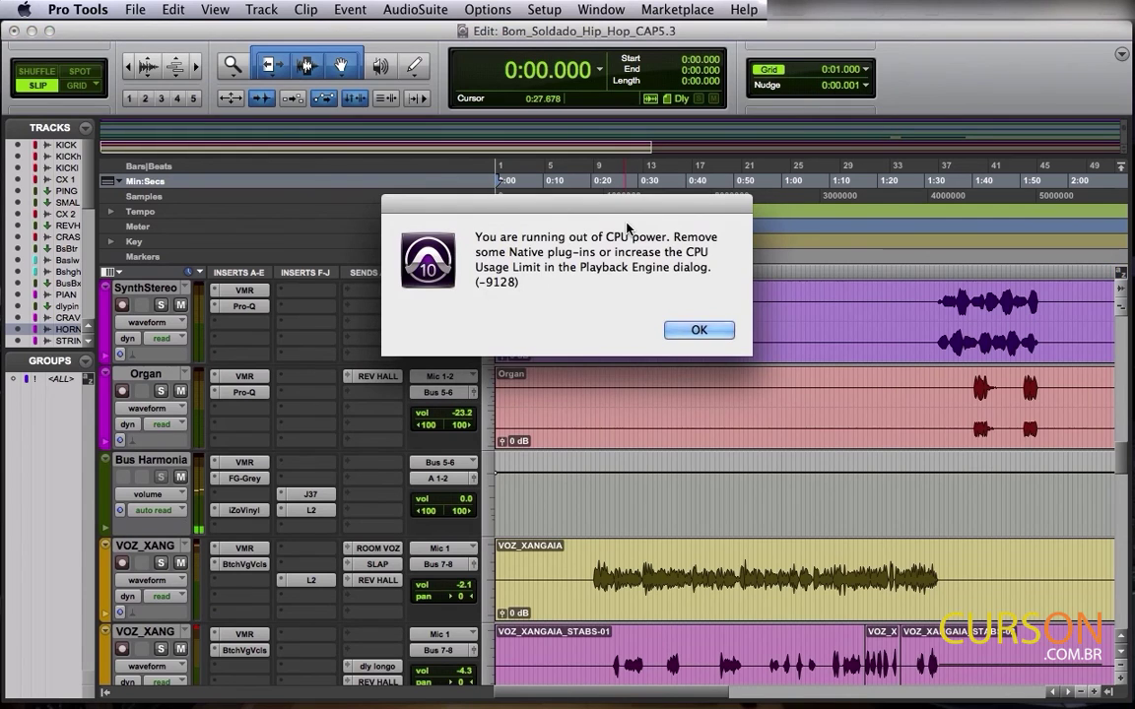
{"action": "key", "text": "Return"}
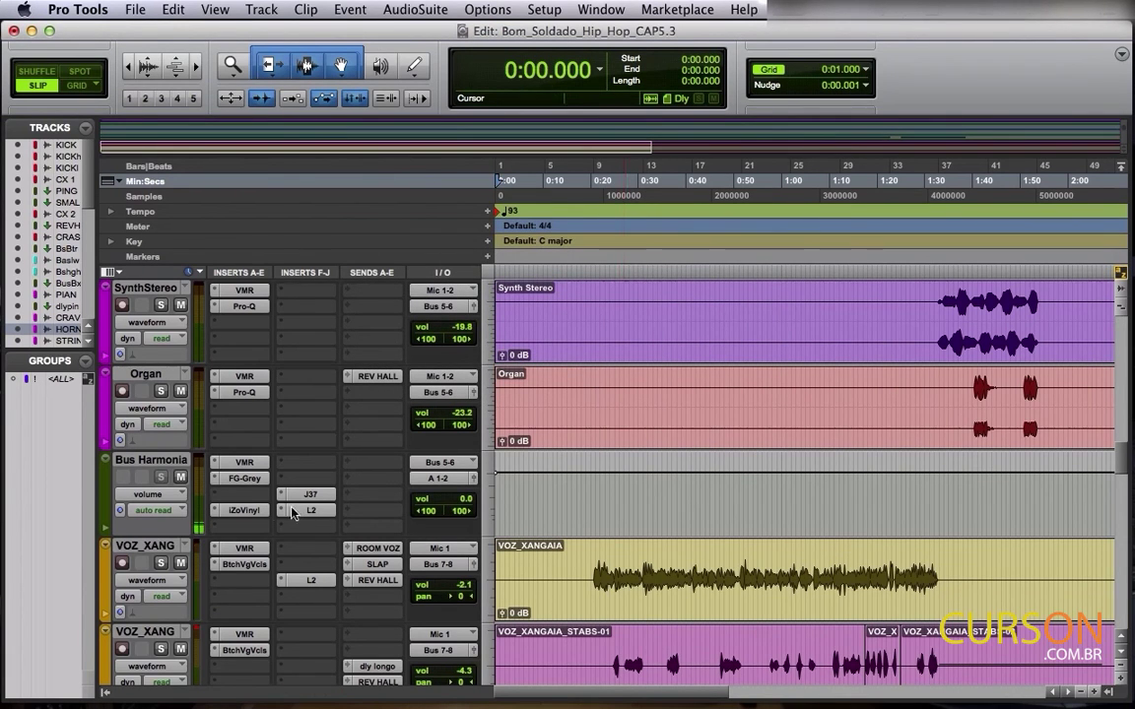
Step: Lower Vinyl's Dust fader on Bus Harmonia and reduce the Dust Amount knob
{"action": "left_click", "coordinate": [245, 511]}
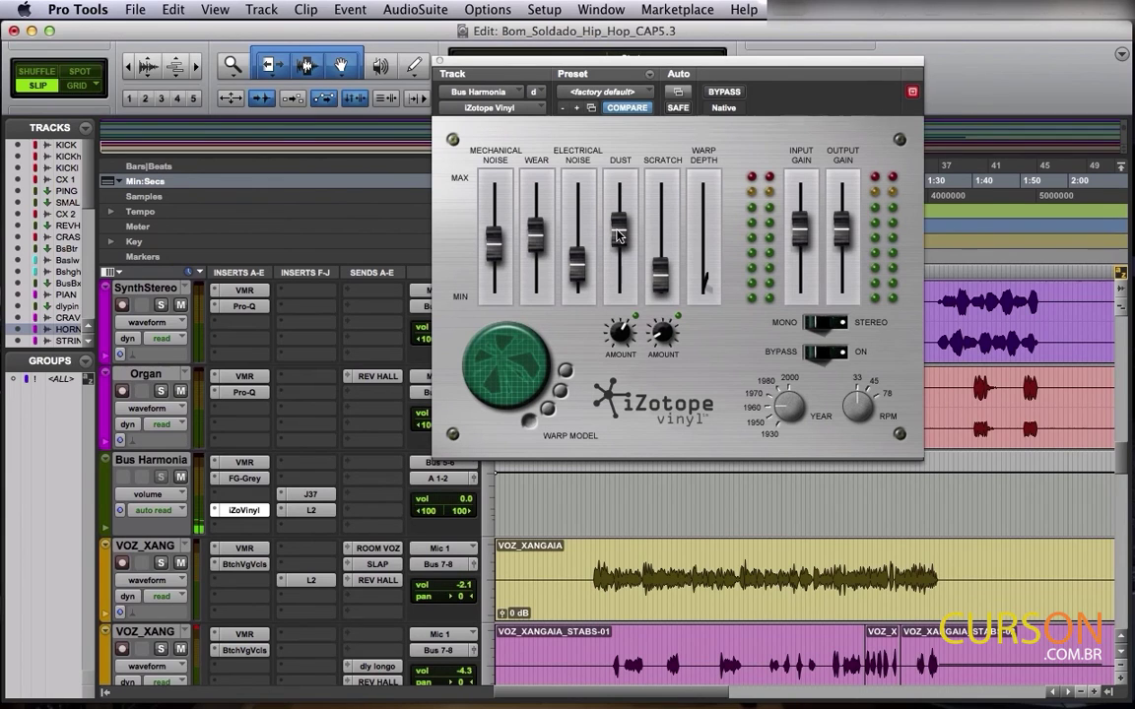
{"action": "left_click_drag", "start_coordinate": [617, 234], "coordinate": [627, 262]}
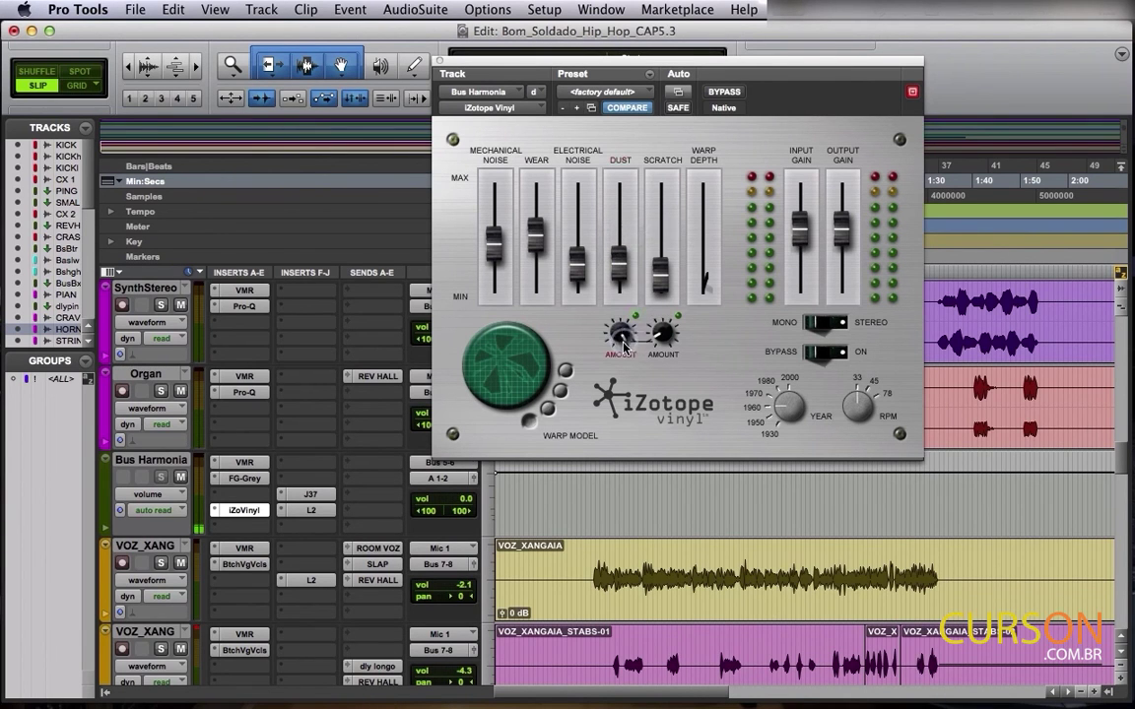
{"action": "left_click_drag", "start_coordinate": [623, 363], "coordinate": [602, 333]}
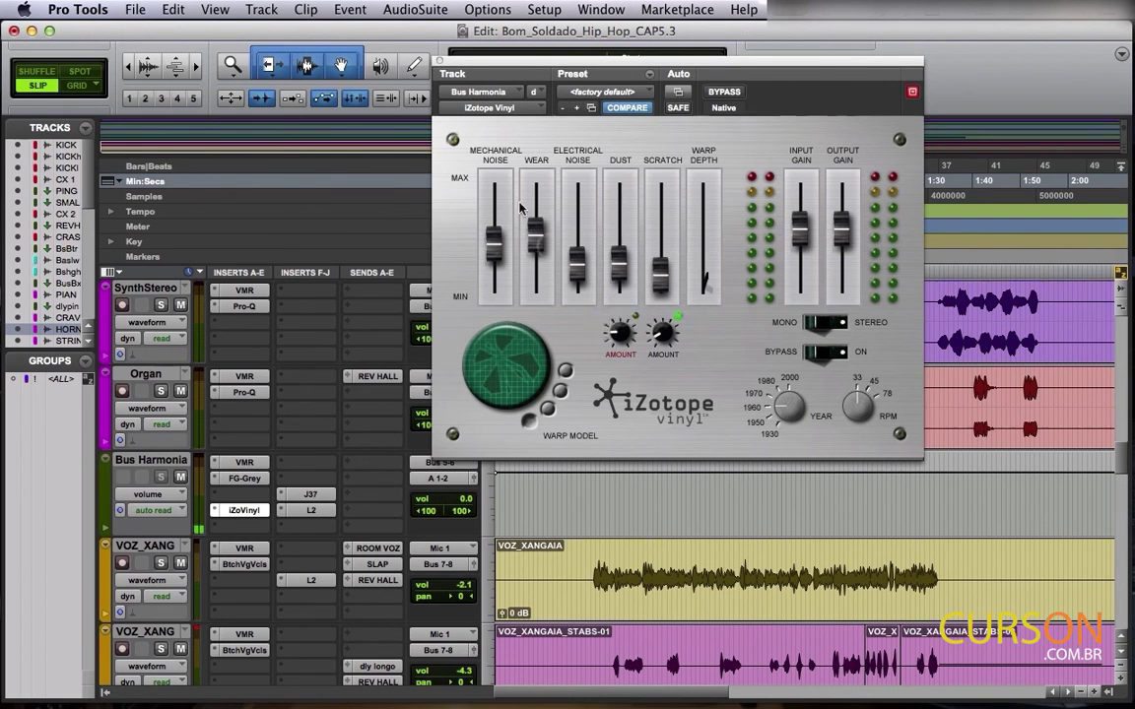
{"action": "left_click", "coordinate": [439, 61]}
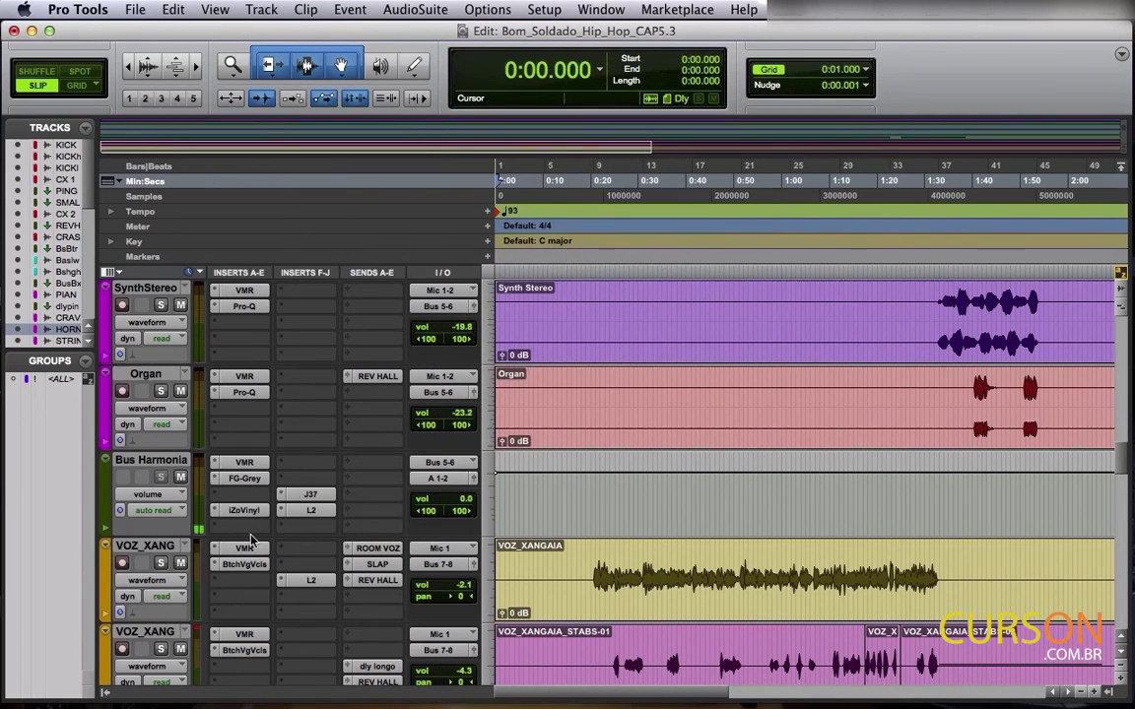
Step: Audition the mix from the start and again from about 0:21, where the VOZ_XANGAIA vocal enters
{"action": "key", "text": "space"}
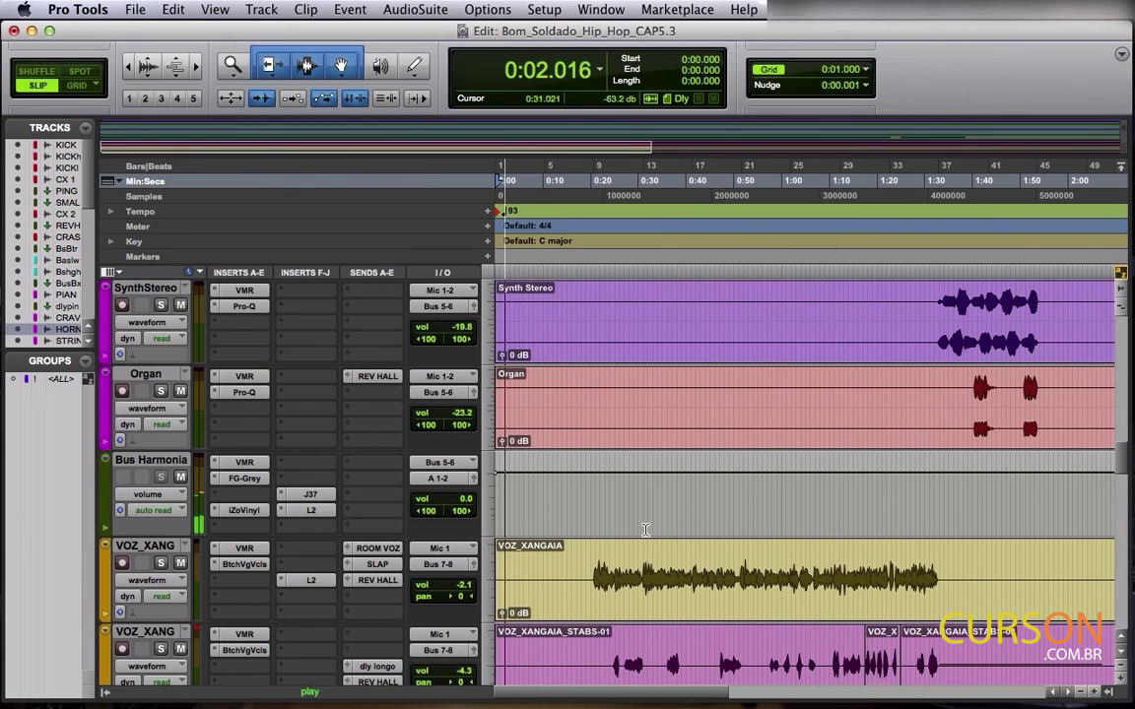
{"action": "key", "text": "space"}
{"action": "left_click", "coordinate": [597, 480]}
{"action": "key", "text": "space"}
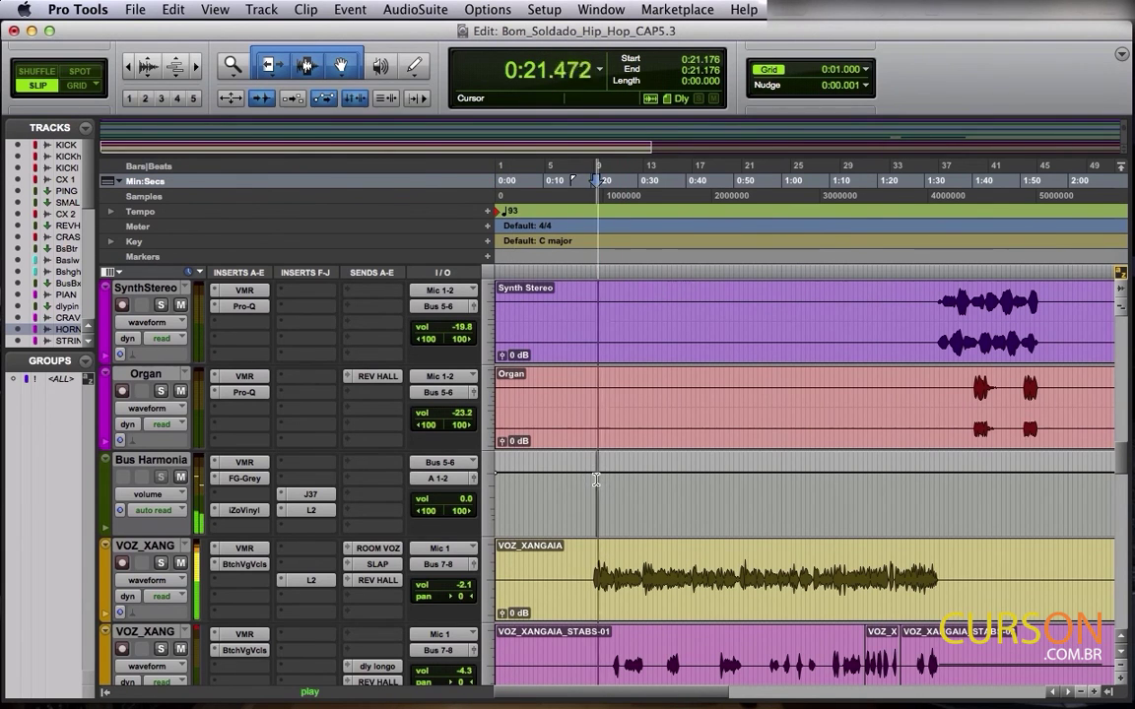